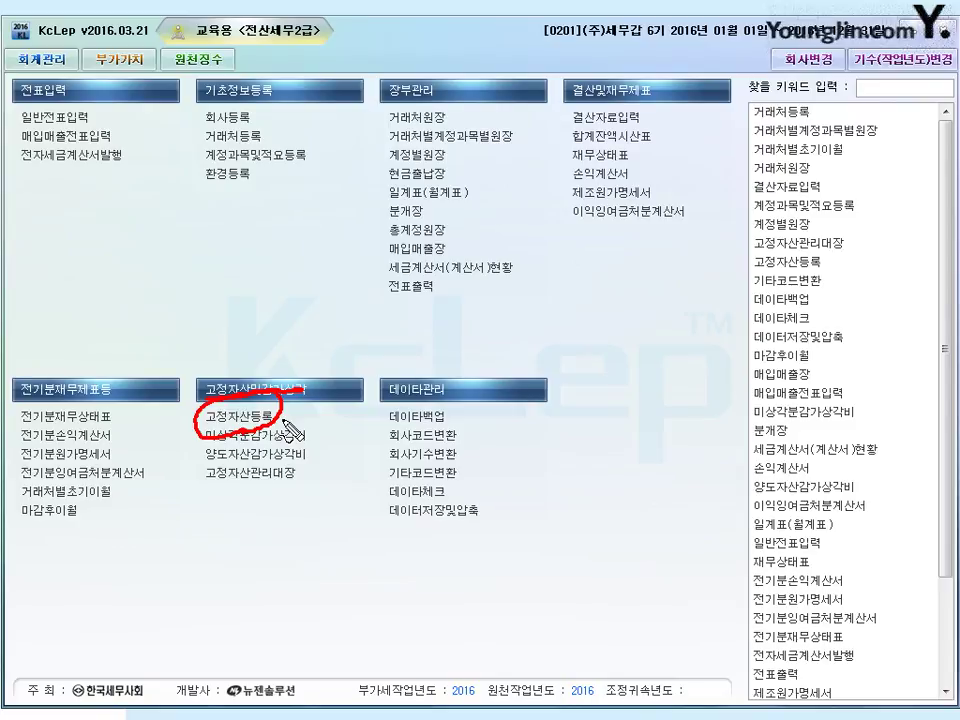
{"action": "left_click_drag", "start_coordinate": [290, 404], "coordinate": [316, 396]}
{"action": "mouse_move", "coordinate": [640, 110]}
{"action": "left_mouse_down"}
{"action": "mouse_move", "coordinate": [572, 116]}
{"action": "mouse_move", "coordinate": [605, 130]}
{"action": "mouse_move", "coordinate": [648, 113]}
{"action": "left_mouse_up"}
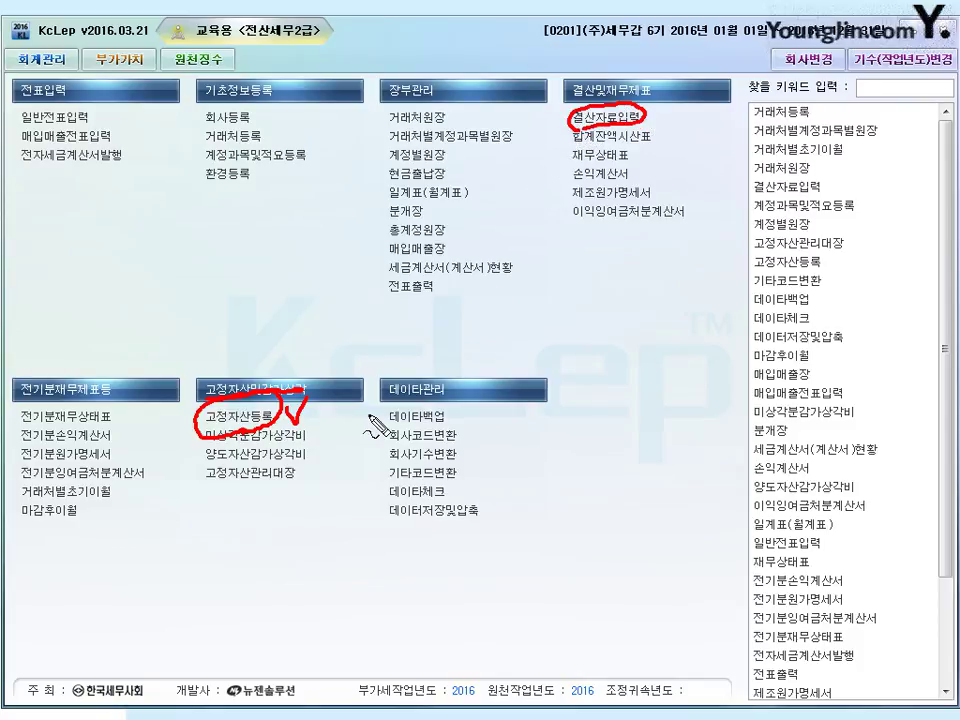
{"action": "mouse_move", "coordinate": [308, 423]}
{"action": "left_mouse_down"}
{"action": "mouse_move", "coordinate": [375, 210]}
{"action": "mouse_move", "coordinate": [468, 188]}
{"action": "mouse_move", "coordinate": [555, 128]}
{"action": "mouse_move", "coordinate": [574, 147]}
{"action": "left_mouse_up"}
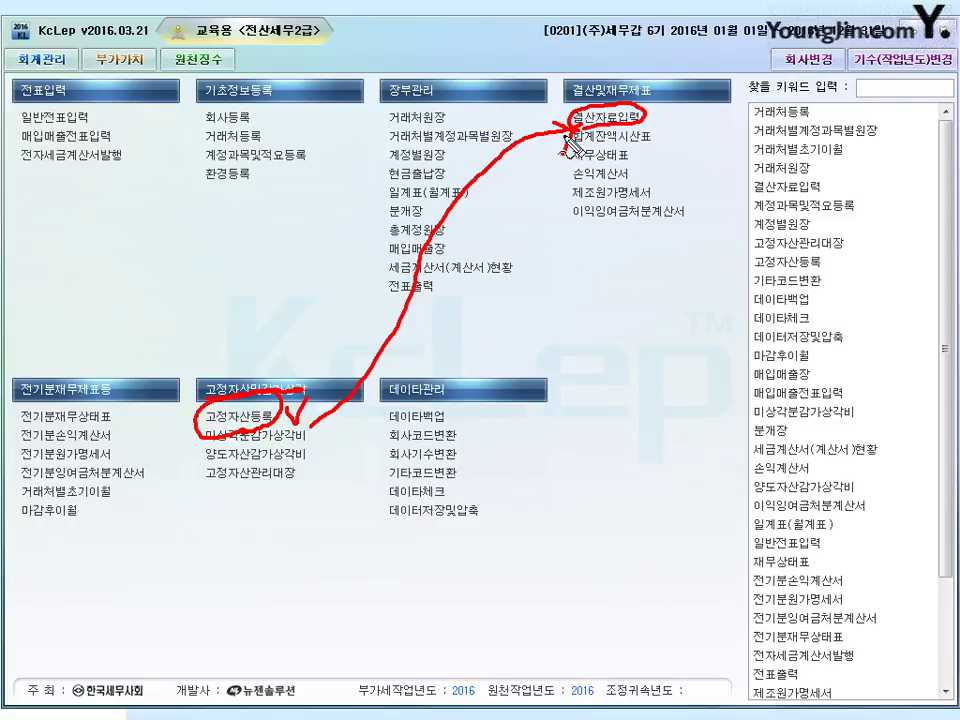
{"action": "key", "text": "Escape"}
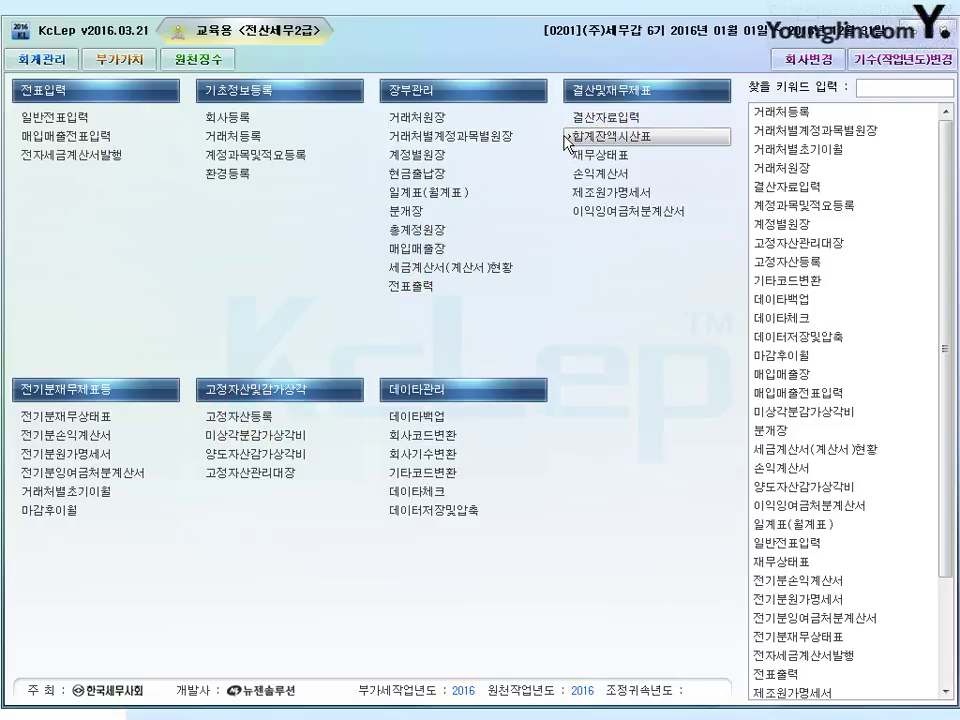
{"action": "left_click", "coordinate": [567, 142]}
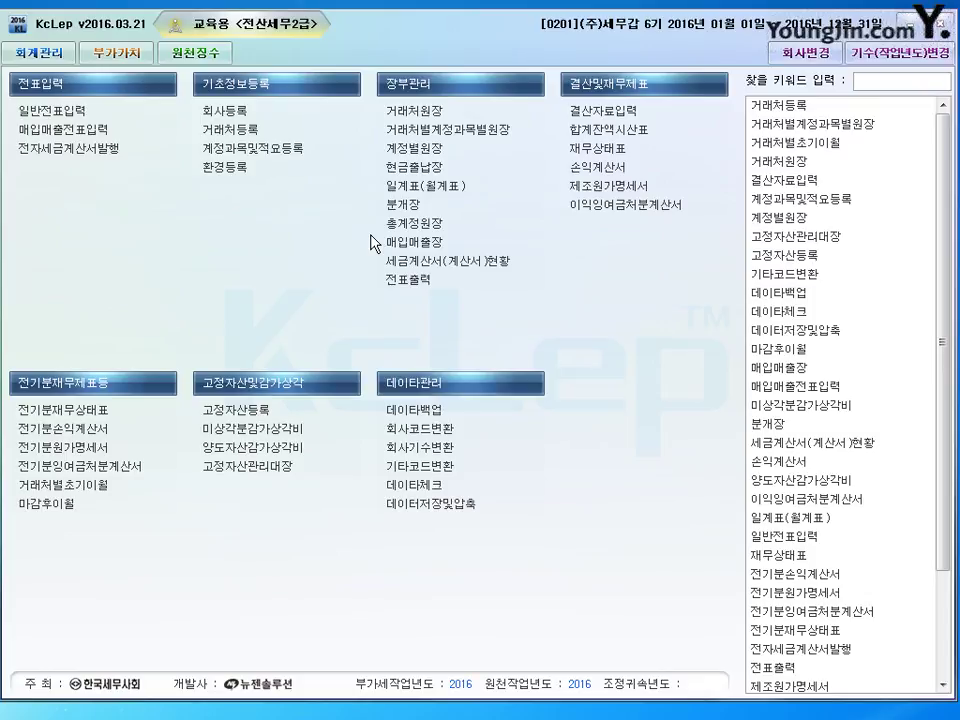
Open fixed asset registration (고정자산등록) and choose 0202 건물 as the asset account.
{"action": "left_click", "coordinate": [242, 415]}
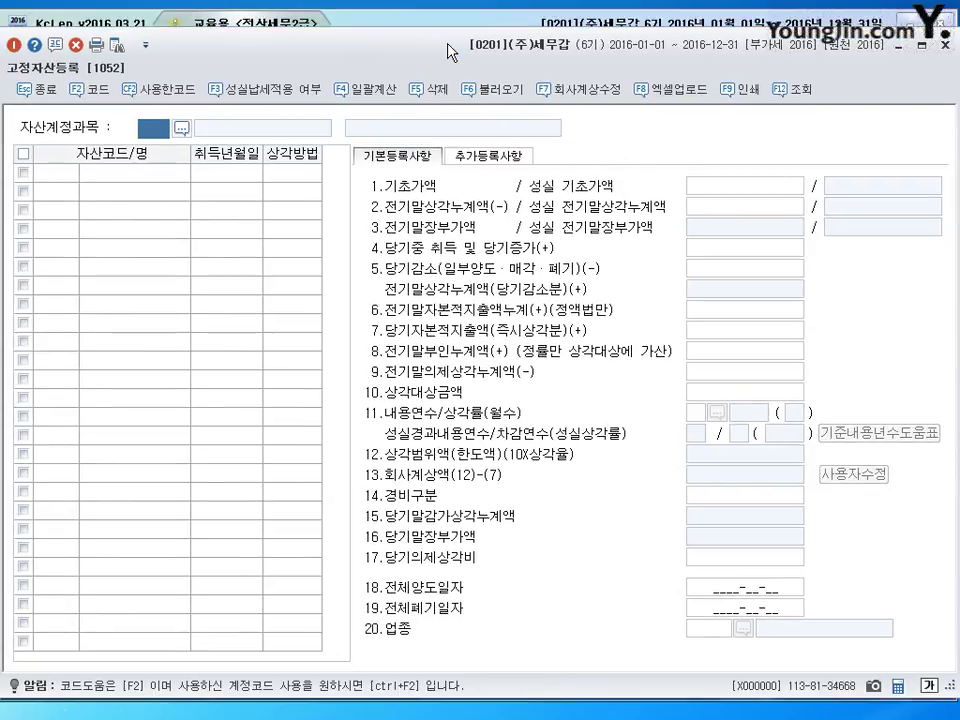
{"action": "left_click", "coordinate": [181, 128]}
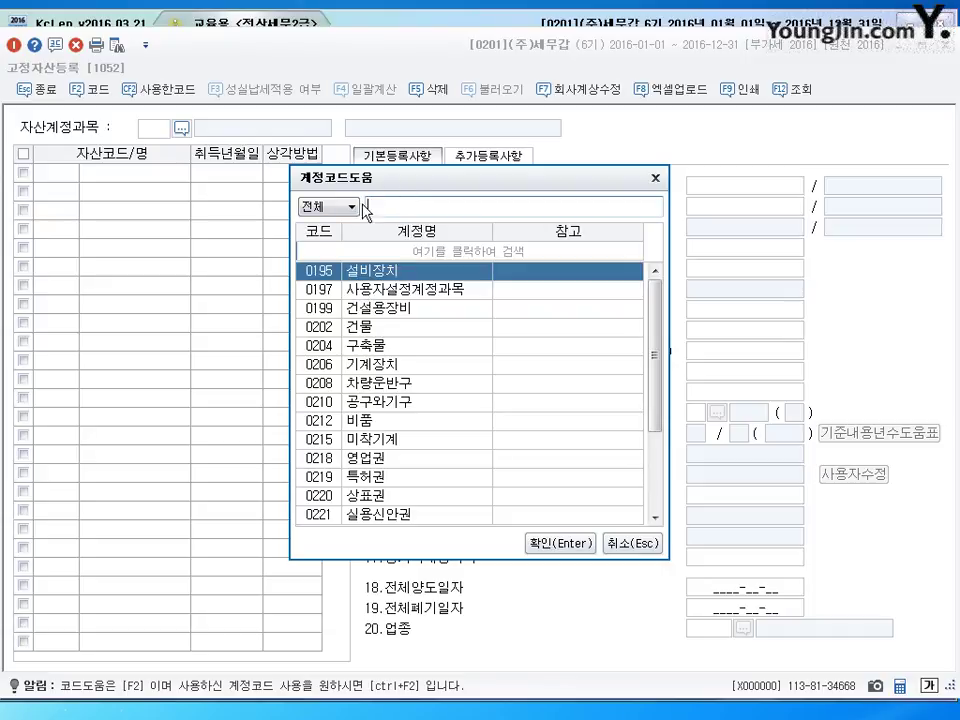
{"action": "left_click", "coordinate": [355, 327]}
{"action": "left_click", "coordinate": [560, 543]}
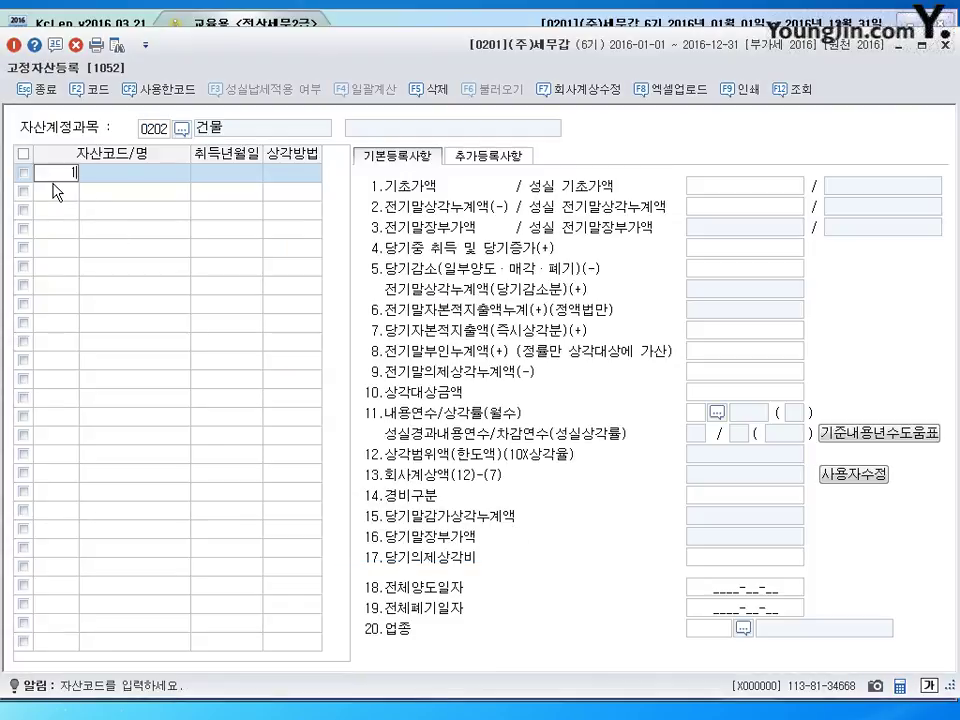
Add an asset with code 000001, name 본사건물 and acquisition date 2013-01-05.
{"action": "type", "text": "1"}
{"action": "key", "text": "Return"}
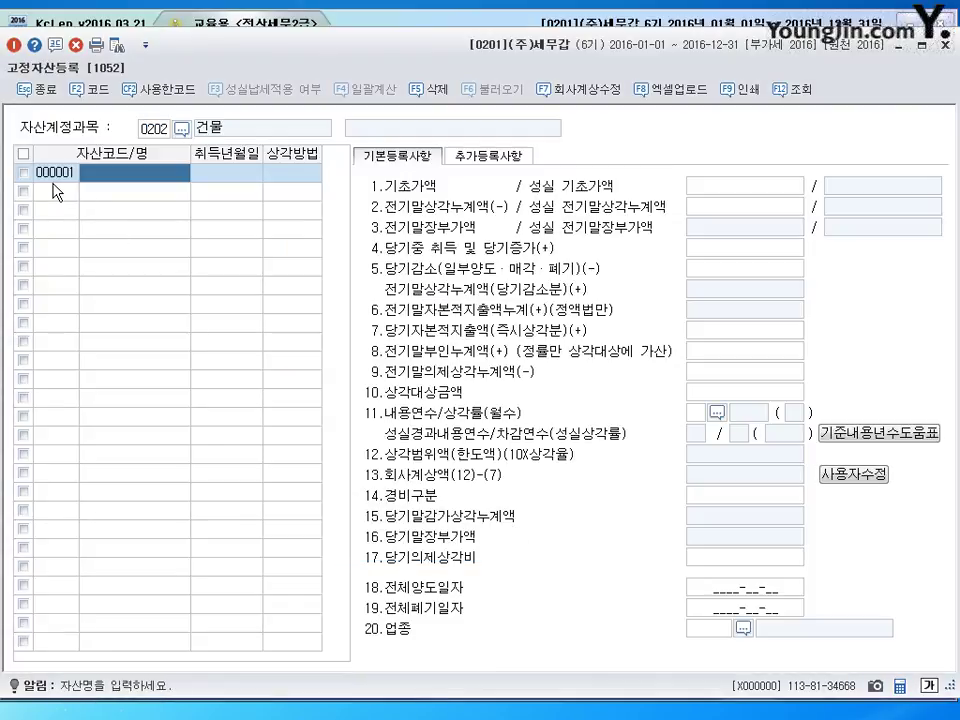
{"action": "type", "text": "버ㄴ"}
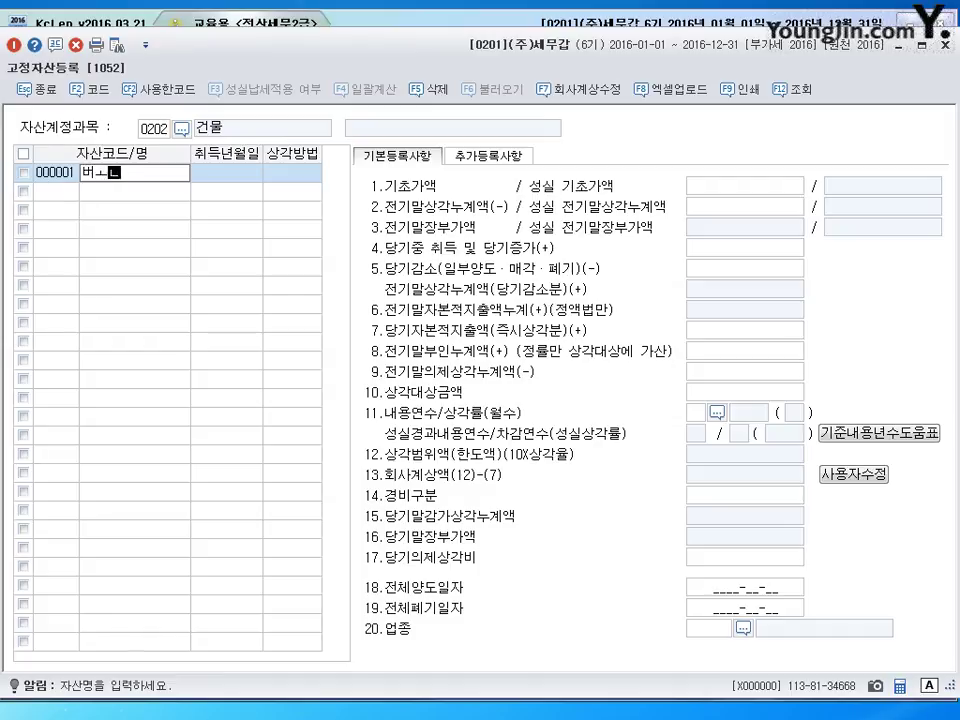
{"action": "key", "text": "BackSpace"}
{"action": "key", "text": "BackSpace"}
{"action": "key", "text": "BackSpace"}
{"action": "type", "text": "본사건물"}
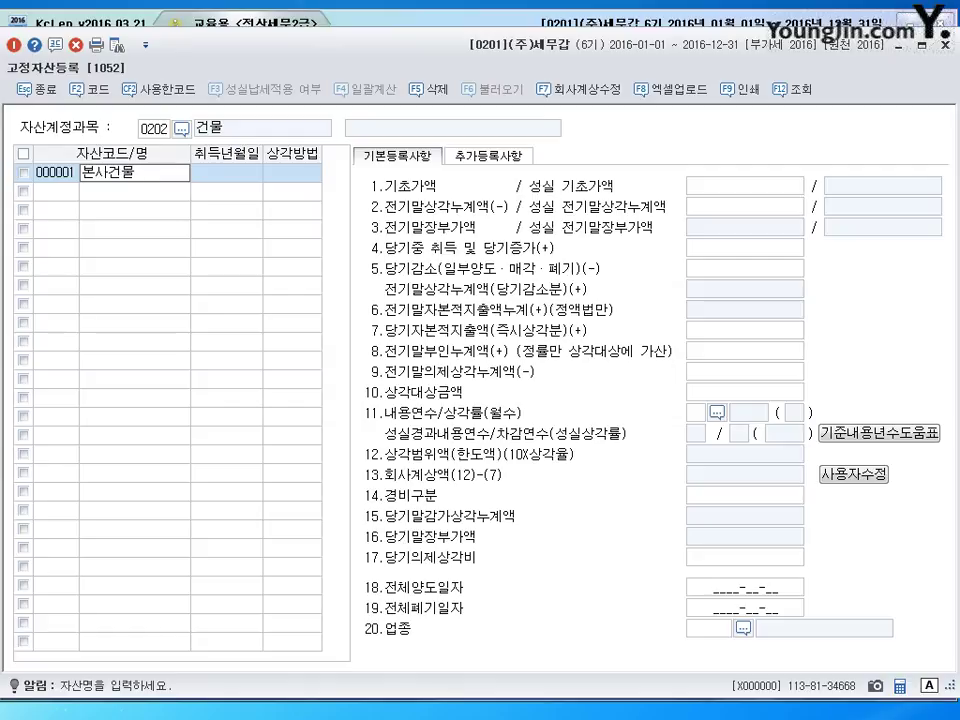
{"action": "key", "text": "Return"}
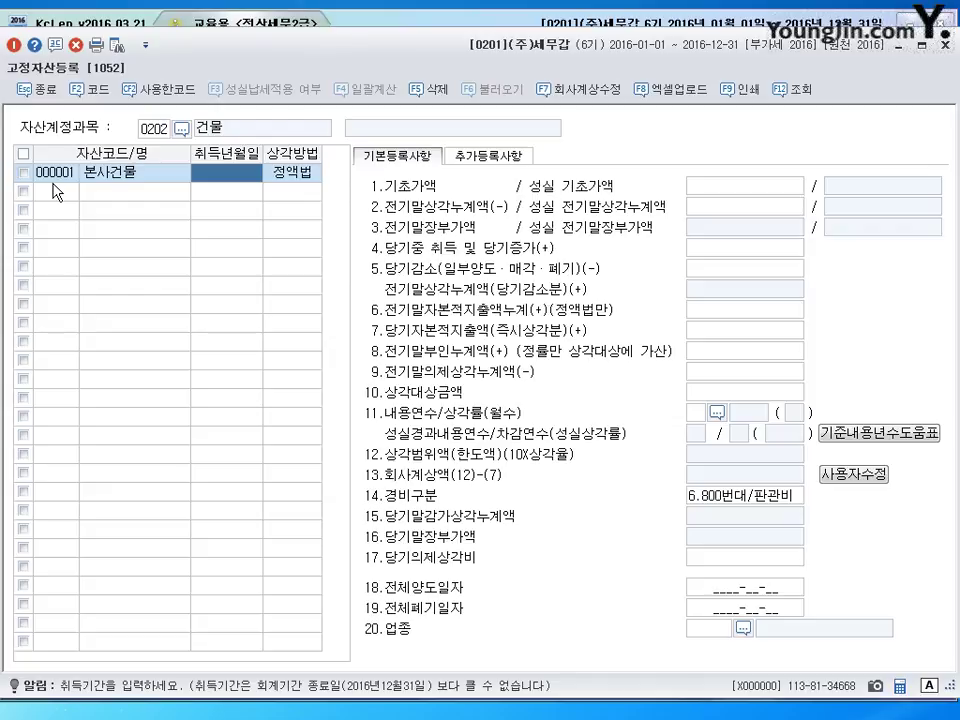
{"action": "type", "text": "2013-"}
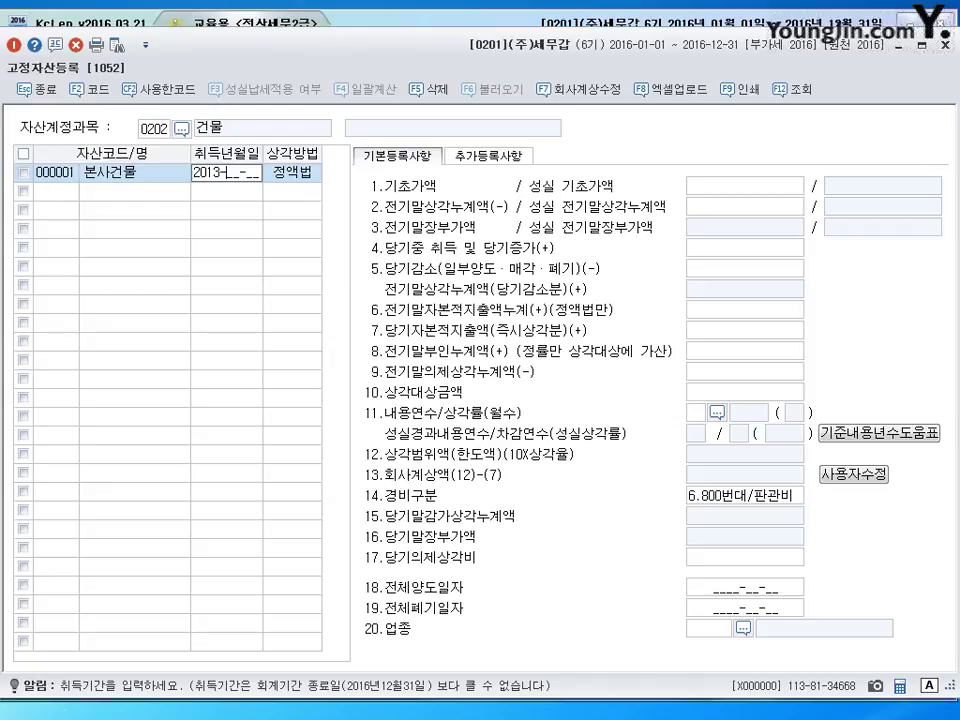
{"action": "type", "text": "01-05"}
{"action": "key", "text": "Return"}
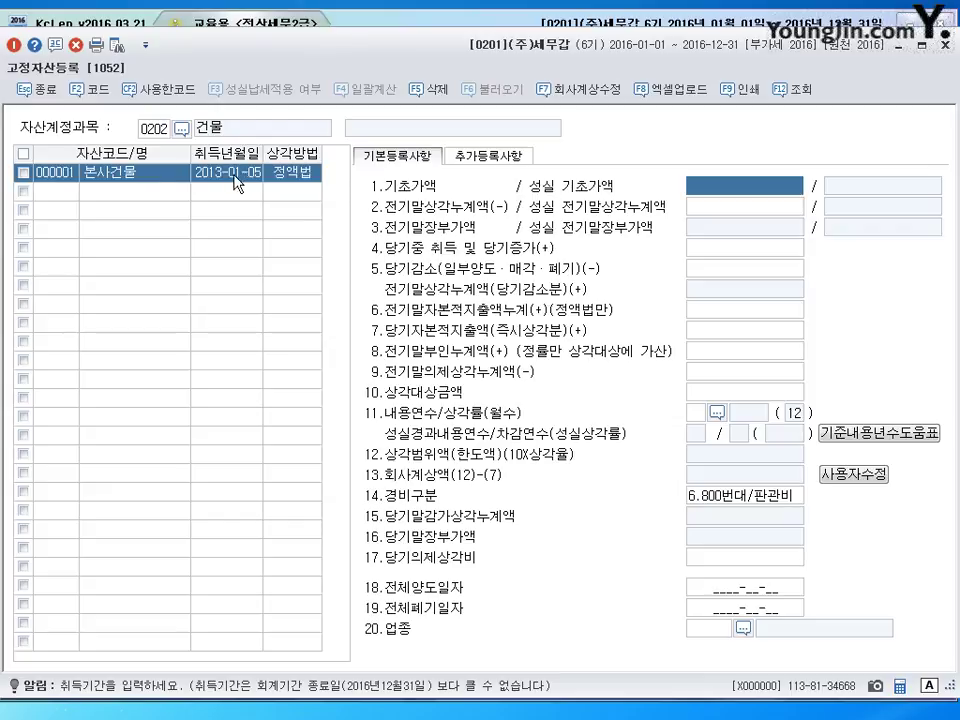
Check the depreciation method options of 본사건물 and view its additional registration items (추가등록사항), returning to the basic items.
{"action": "left_click", "coordinate": [293, 178]}
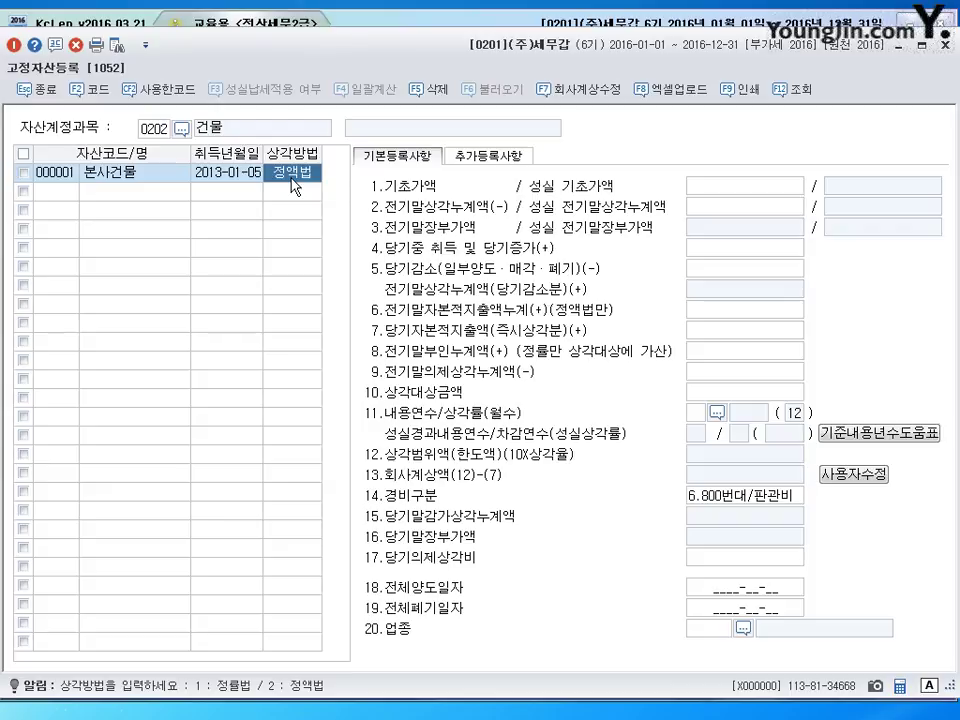
{"action": "left_click", "coordinate": [478, 164]}
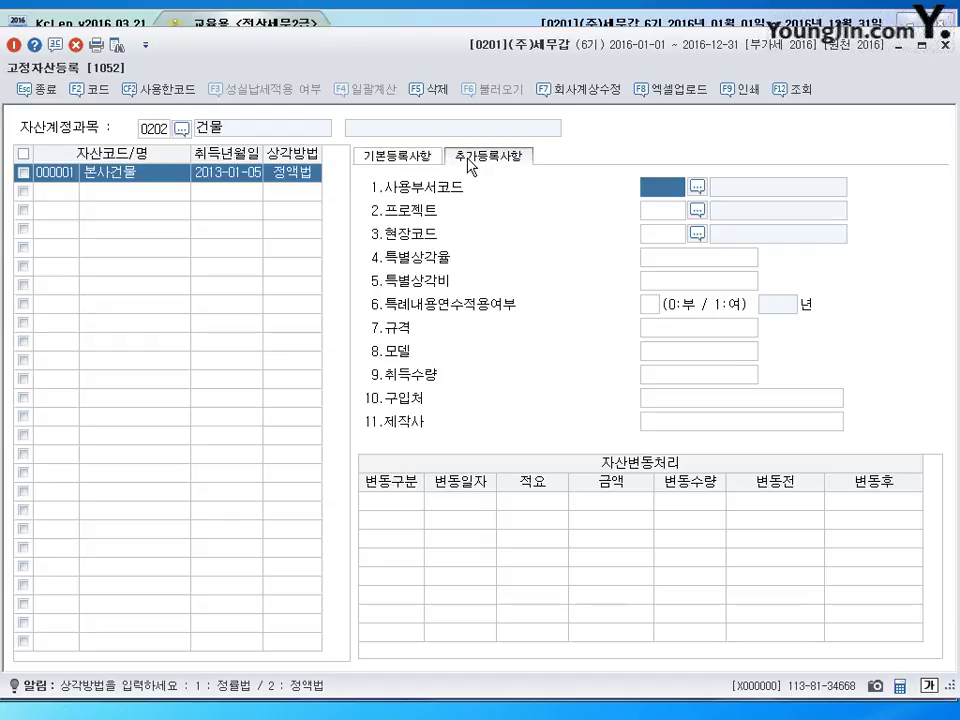
{"action": "left_click", "coordinate": [411, 162]}
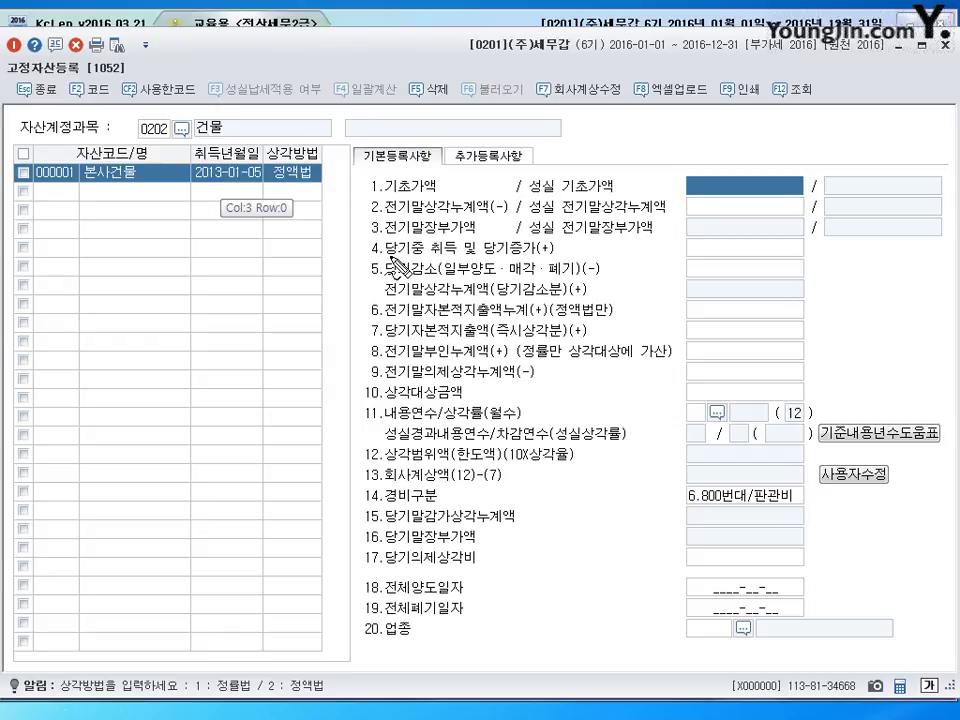
{"action": "left_click_drag", "start_coordinate": [386, 258], "coordinate": [448, 253]}
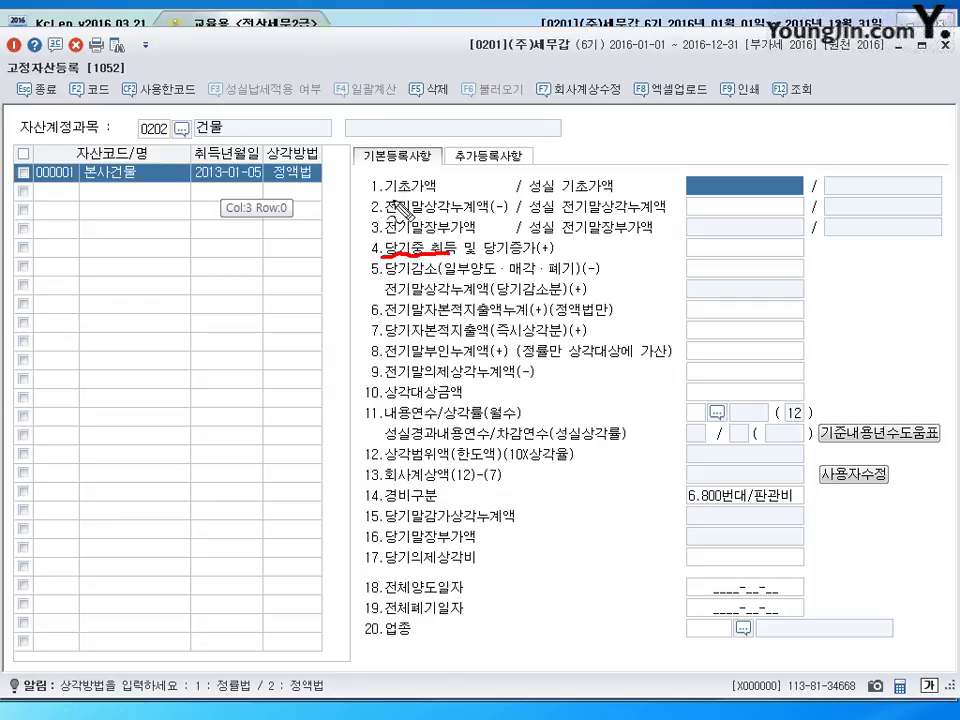
{"action": "left_click_drag", "start_coordinate": [383, 199], "coordinate": [432, 198]}
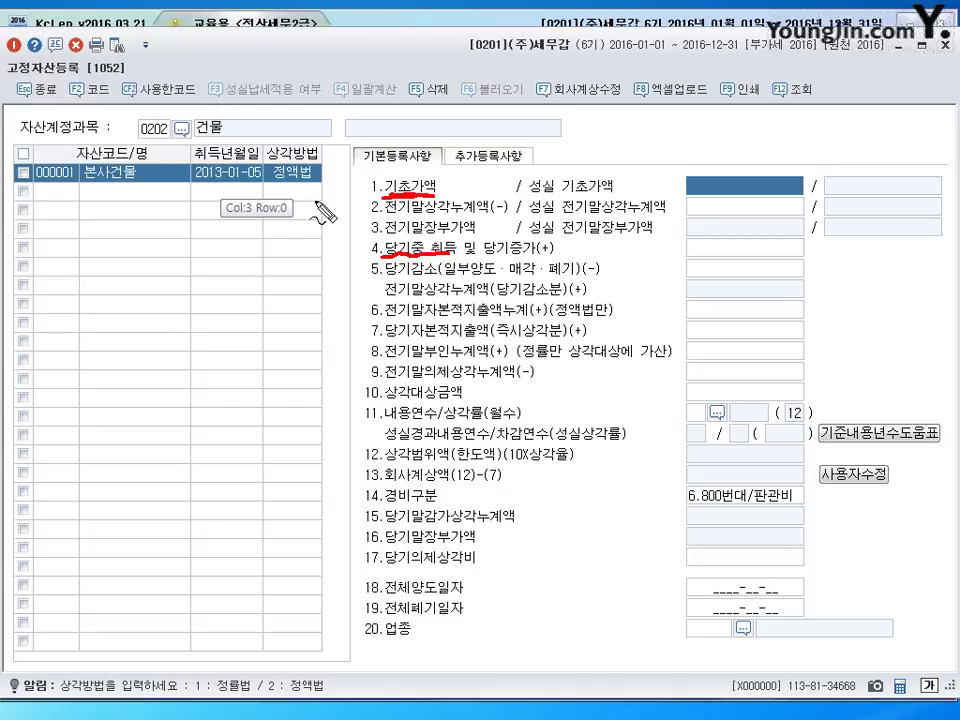
{"action": "mouse_move", "coordinate": [212, 150]}
{"action": "left_mouse_down"}
{"action": "mouse_move", "coordinate": [192, 160]}
{"action": "mouse_move", "coordinate": [200, 182]}
{"action": "mouse_move", "coordinate": [232, 175]}
{"action": "left_mouse_up"}
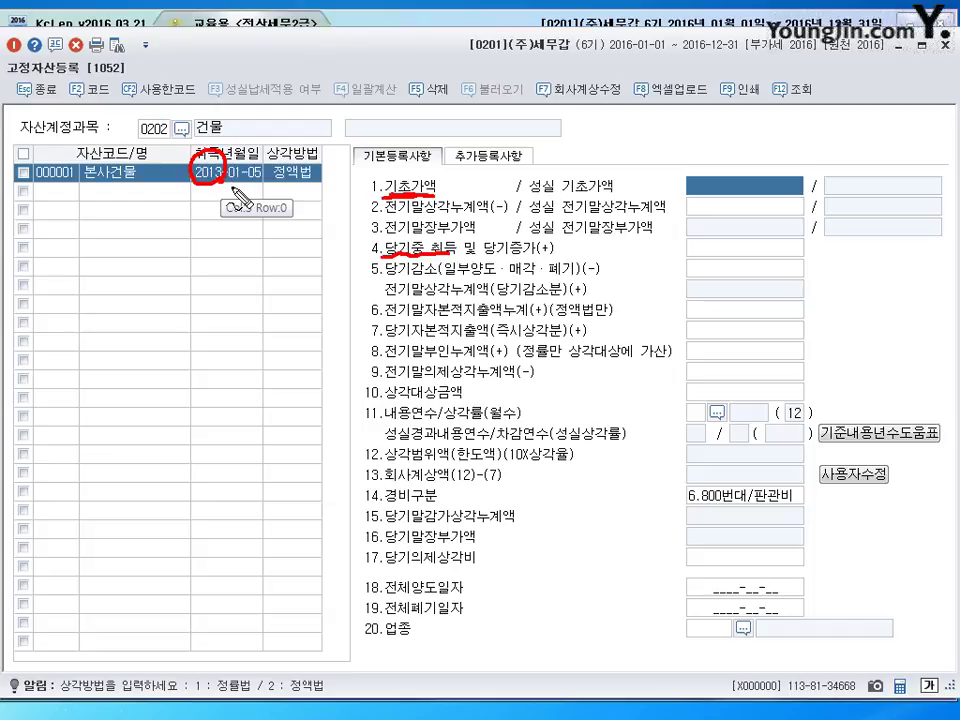
{"action": "key", "text": "Escape"}
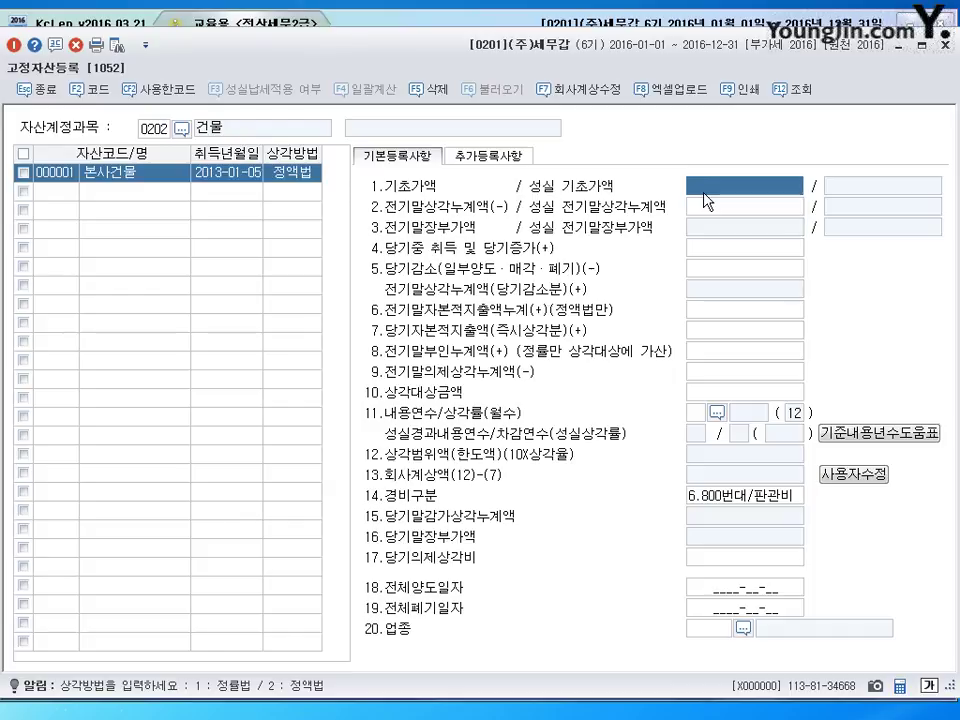
Set the base value (기초가액) of 본사건물 to 100,000,000 and its prior accumulated depreciation (전기말상각누계액) to 10,000,000.
{"action": "type", "text": "100000000"}
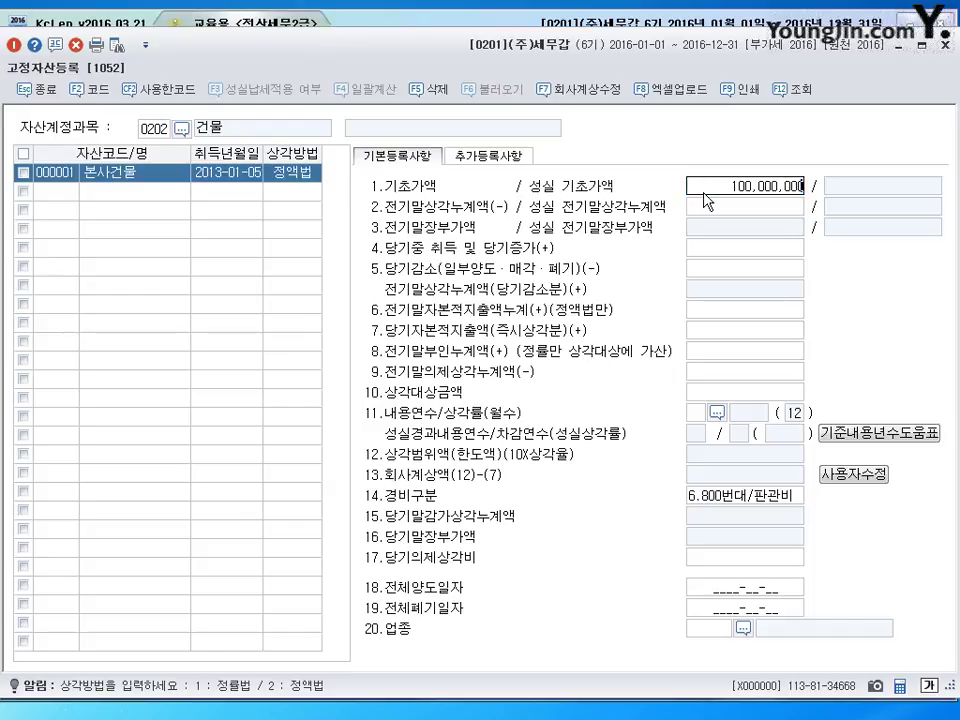
{"action": "key", "text": "Return"}
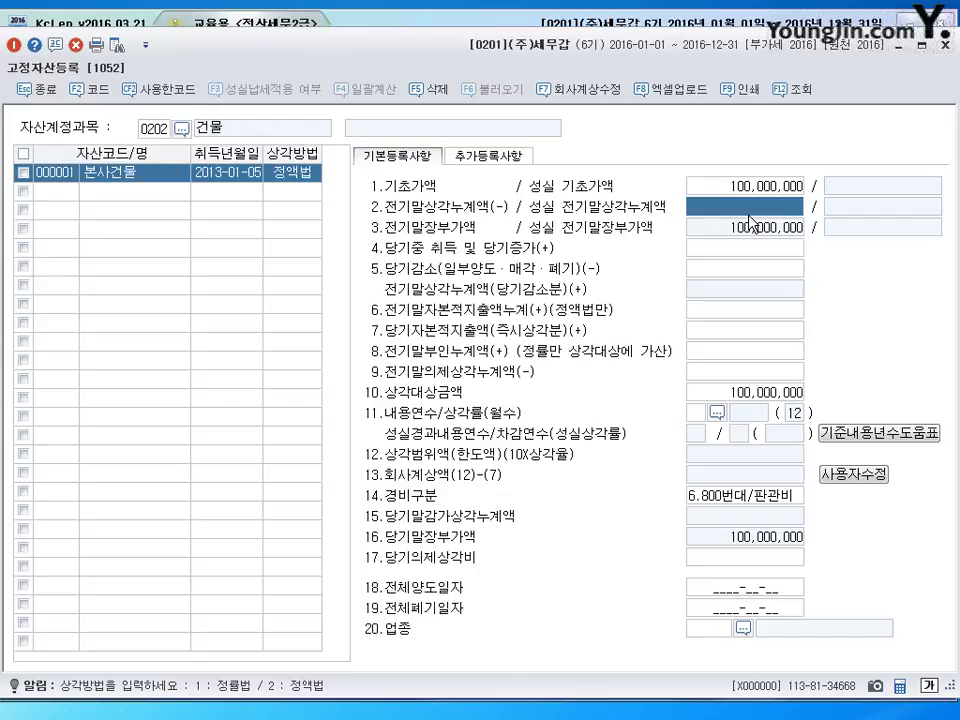
{"action": "type", "text": "10000000"}
{"action": "key", "text": "Return"}
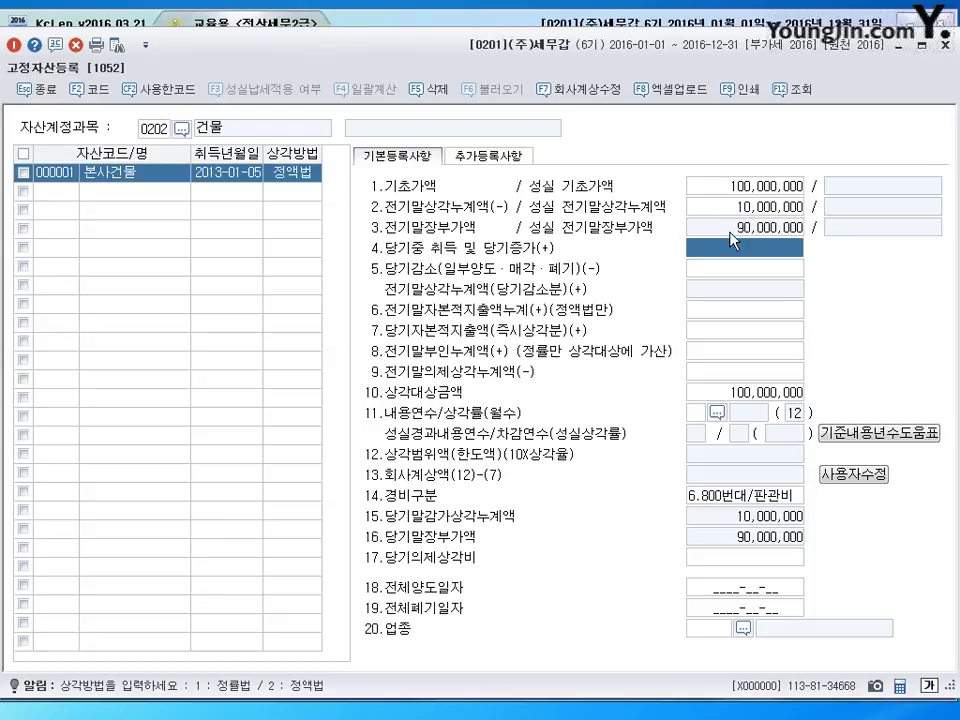
{"action": "left_click", "coordinate": [293, 180]}
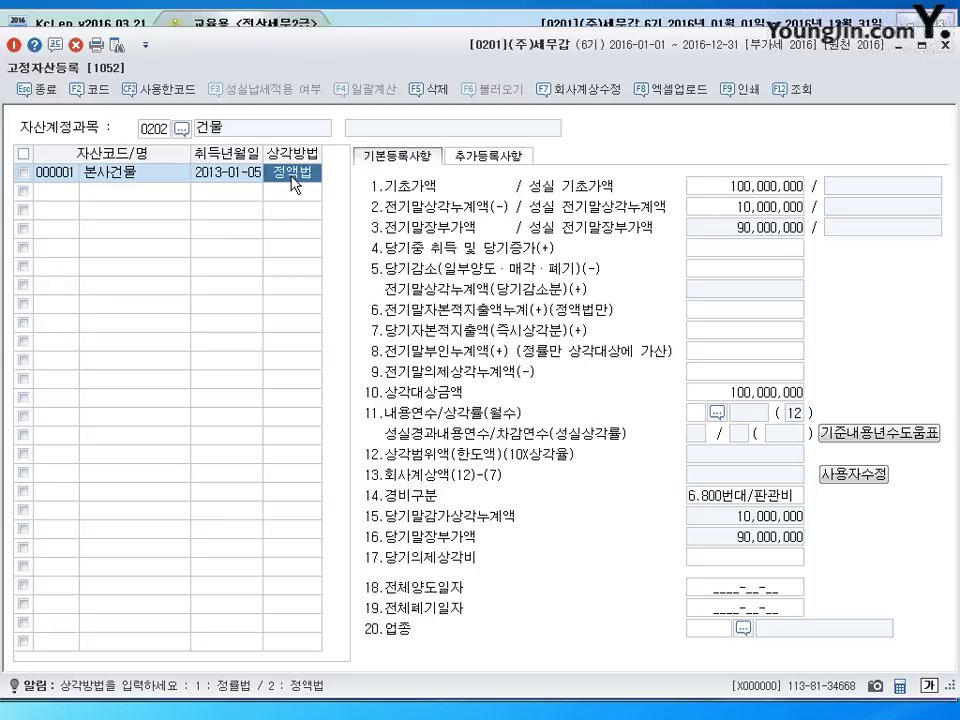
{"action": "left_click", "coordinate": [749, 258]}
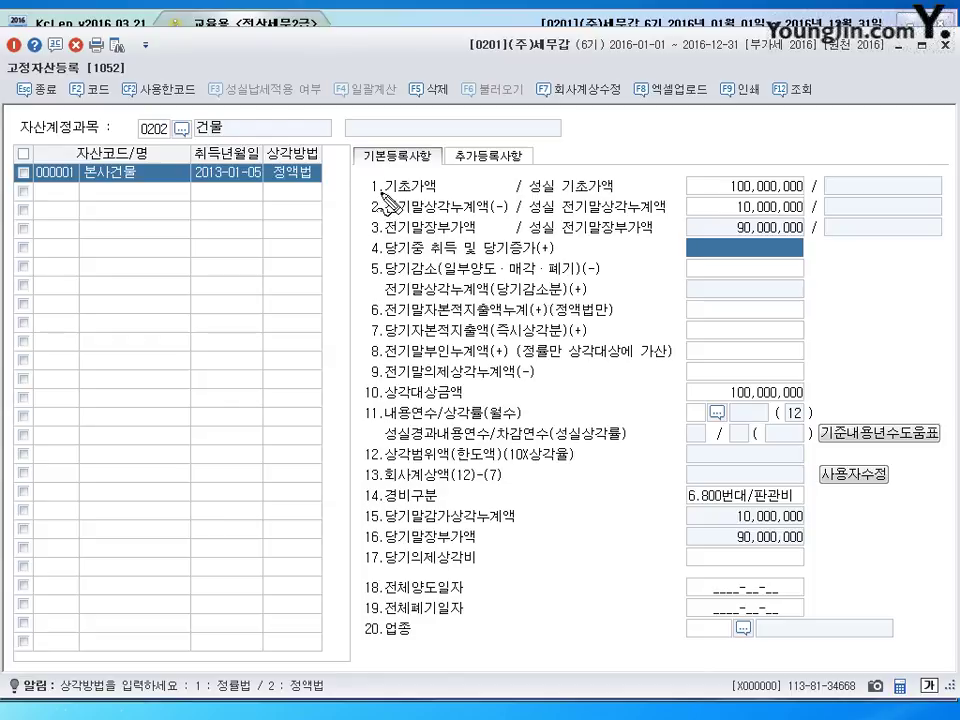
{"action": "mouse_move", "coordinate": [380, 183]}
{"action": "left_mouse_down"}
{"action": "mouse_move", "coordinate": [366, 212]}
{"action": "mouse_move", "coordinate": [380, 208]}
{"action": "left_mouse_up"}
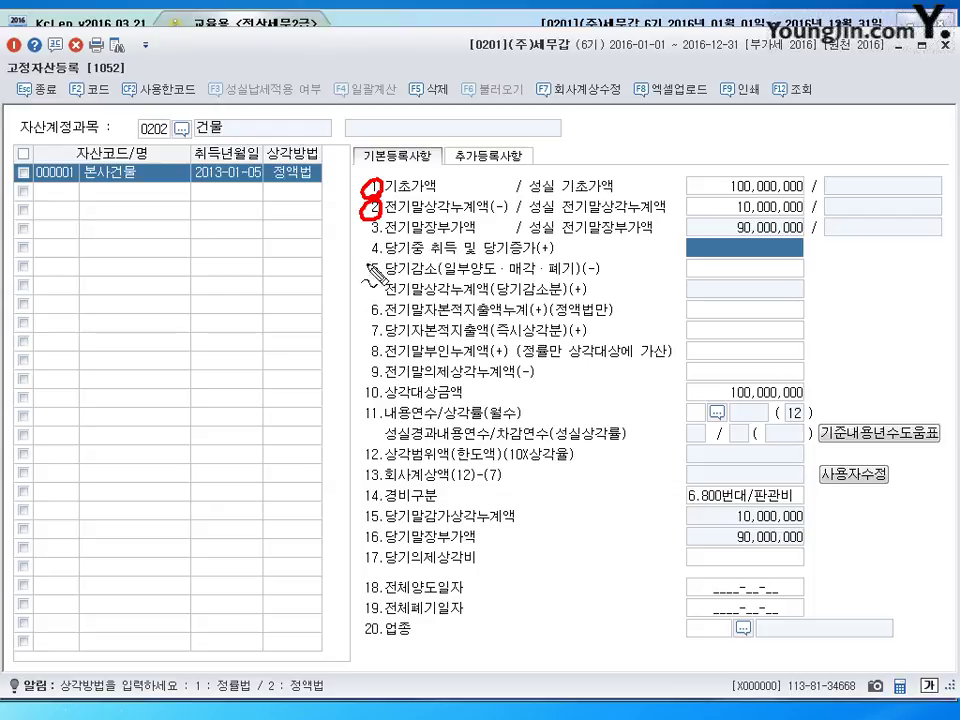
{"action": "mouse_move", "coordinate": [361, 258]}
{"action": "left_mouse_down"}
{"action": "mouse_move", "coordinate": [370, 260]}
{"action": "mouse_move", "coordinate": [368, 244]}
{"action": "left_mouse_up"}
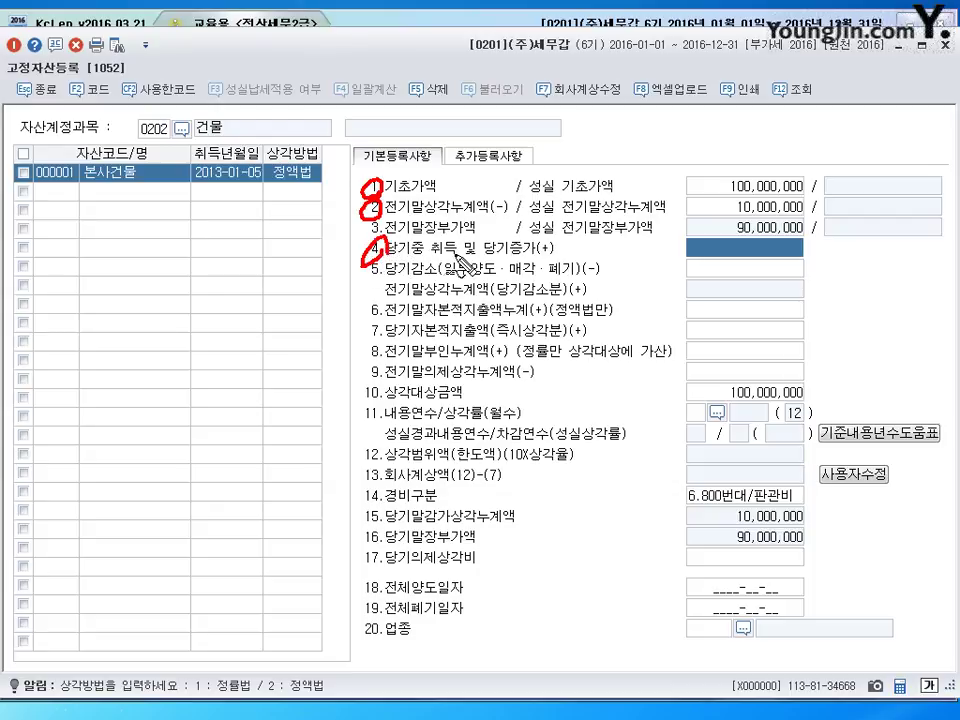
{"action": "mouse_move", "coordinate": [622, 110]}
{"action": "left_mouse_down"}
{"action": "mouse_move", "coordinate": [628, 130]}
{"action": "mouse_move", "coordinate": [635, 115]}
{"action": "mouse_move", "coordinate": [642, 130]}
{"action": "mouse_move", "coordinate": [700, 120]}
{"action": "left_mouse_up"}
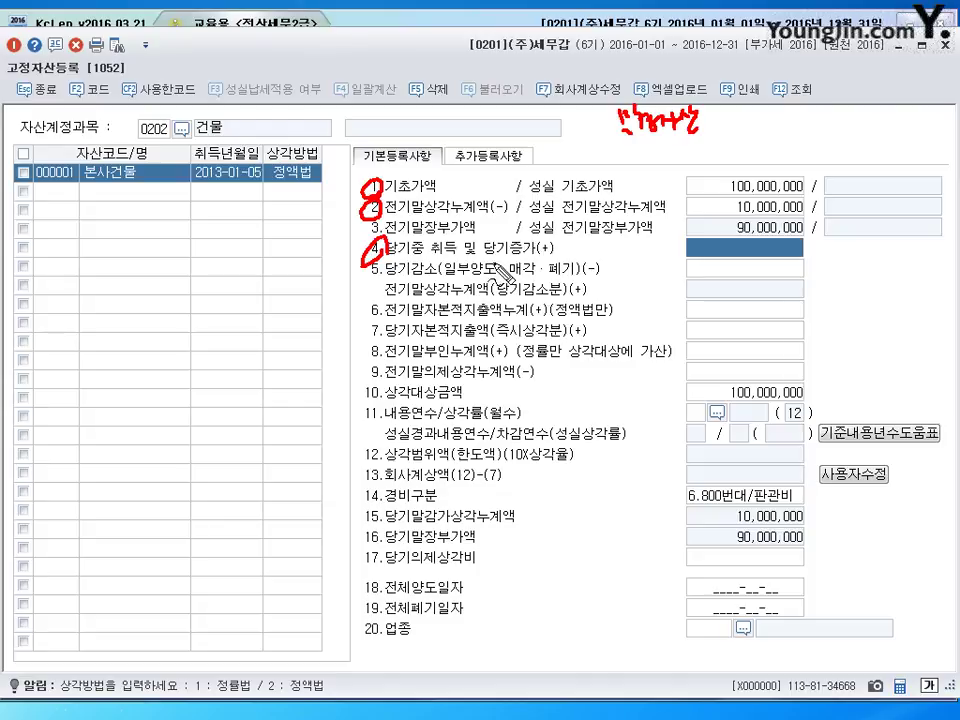
{"action": "left_click_drag", "start_coordinate": [482, 253], "coordinate": [528, 250]}
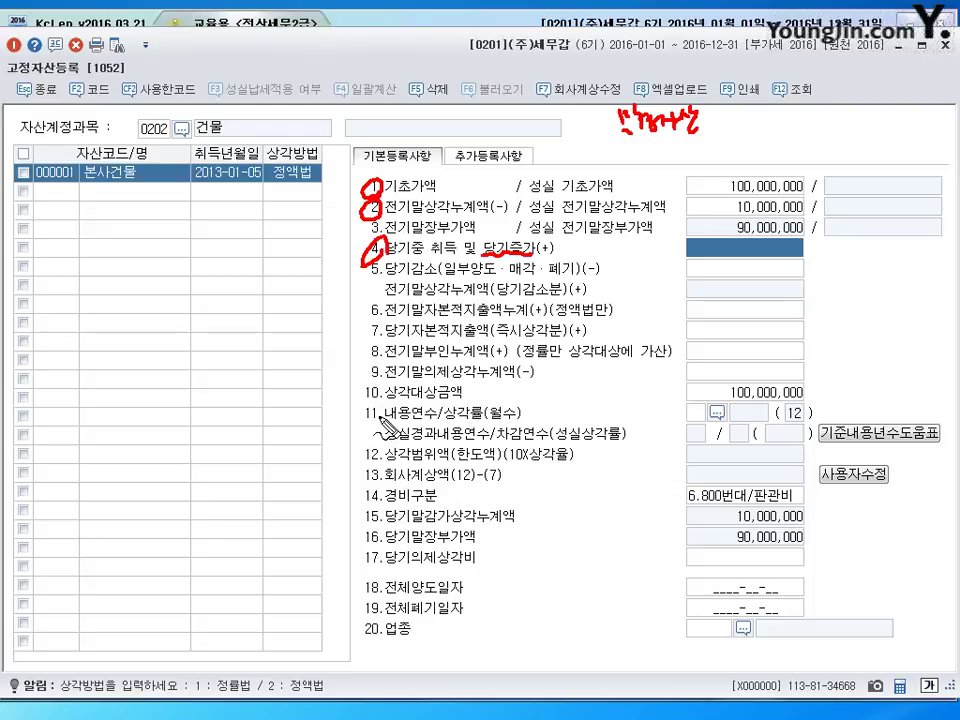
{"action": "left_click_drag", "start_coordinate": [376, 405], "coordinate": [383, 423]}
{"action": "left_click_drag", "start_coordinate": [376, 440], "coordinate": [389, 432]}
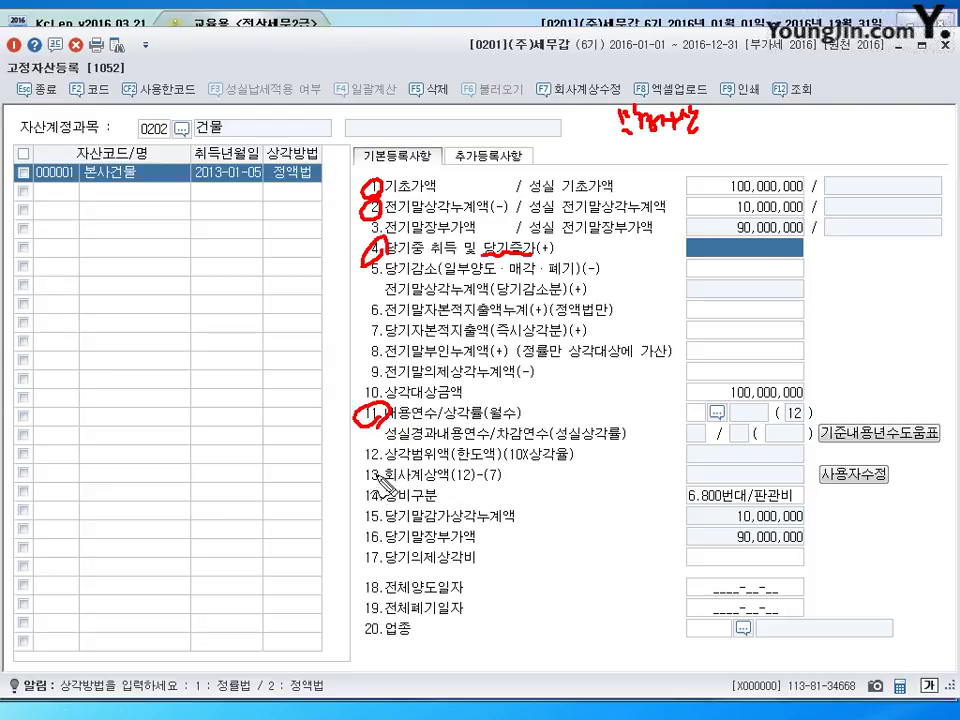
{"action": "mouse_move", "coordinate": [380, 456]}
{"action": "left_mouse_down"}
{"action": "mouse_move", "coordinate": [374, 468]}
{"action": "mouse_move", "coordinate": [612, 462]}
{"action": "mouse_move", "coordinate": [620, 470]}
{"action": "mouse_move", "coordinate": [636, 458]}
{"action": "mouse_move", "coordinate": [712, 480]}
{"action": "left_mouse_up"}
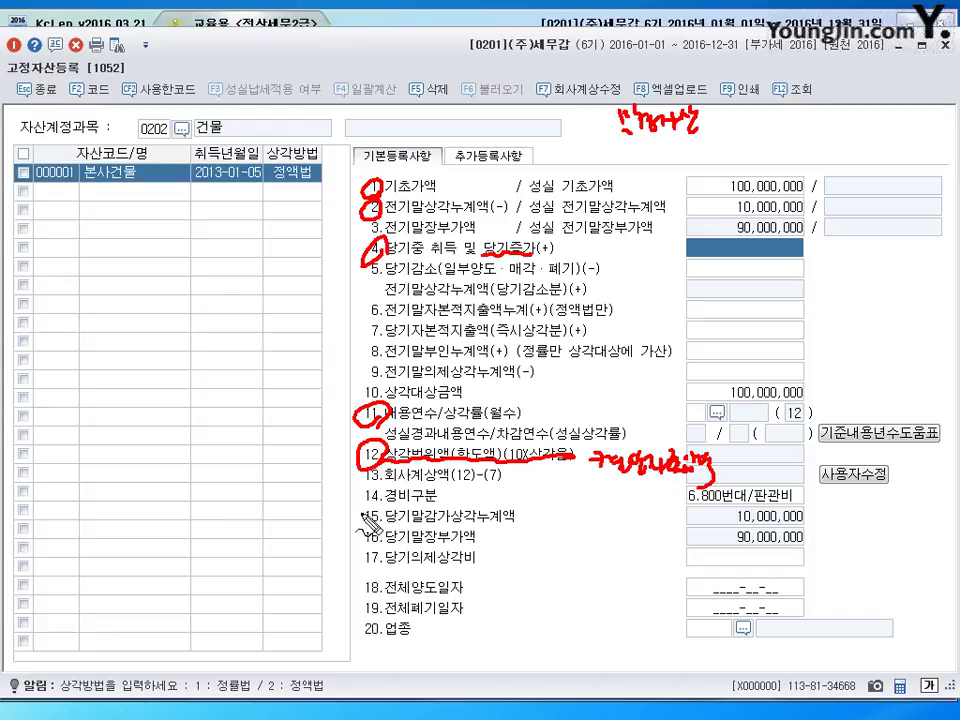
{"action": "mouse_move", "coordinate": [374, 502]}
{"action": "left_mouse_down"}
{"action": "mouse_move", "coordinate": [364, 509]}
{"action": "mouse_move", "coordinate": [376, 486]}
{"action": "left_mouse_up"}
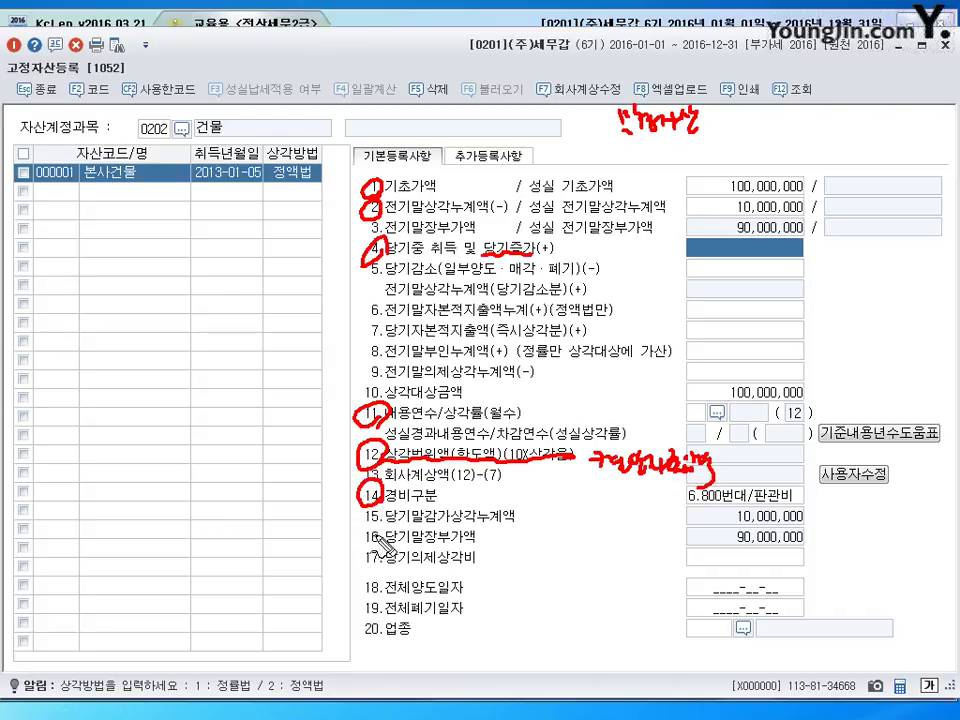
{"action": "mouse_move", "coordinate": [383, 614]}
{"action": "left_mouse_down"}
{"action": "mouse_move", "coordinate": [366, 632]}
{"action": "mouse_move", "coordinate": [385, 638]}
{"action": "left_mouse_up"}
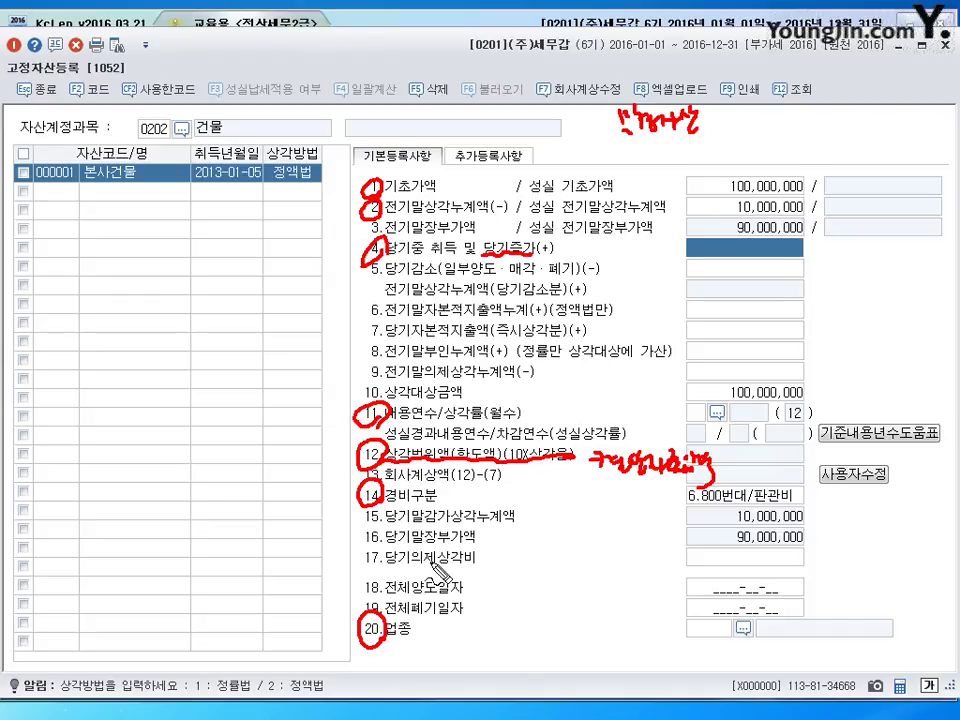
{"action": "key", "text": "Escape"}
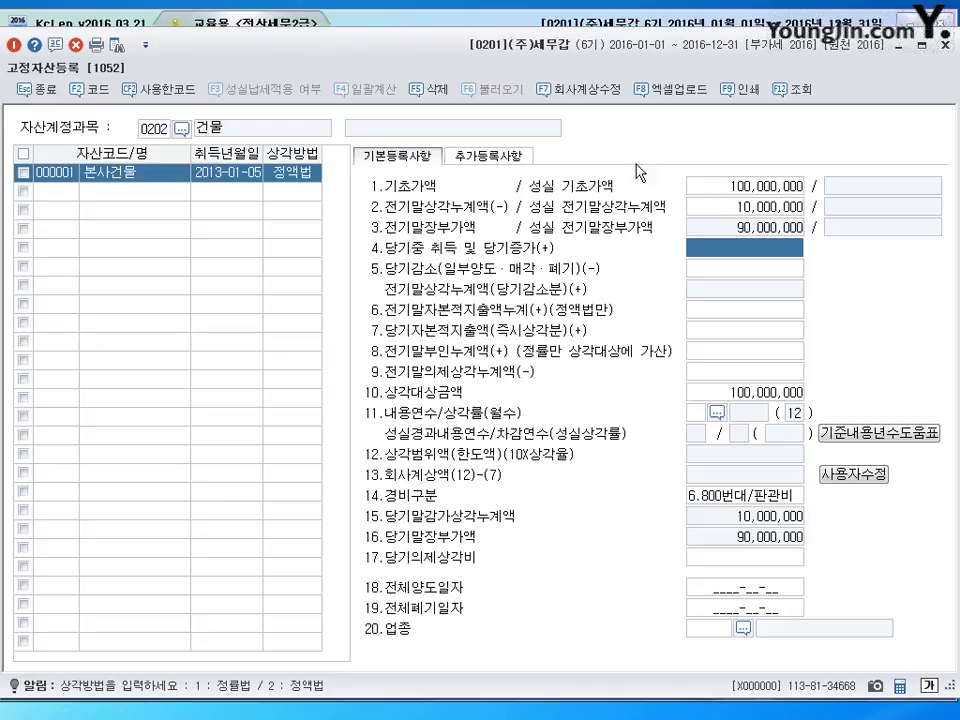
Set the useful life (내용연수) of 본사건물 to 20, keep expense category 6.800번대/판관비, and set the industry (업종) to 13 제조업.
{"action": "left_click", "coordinate": [700, 412]}
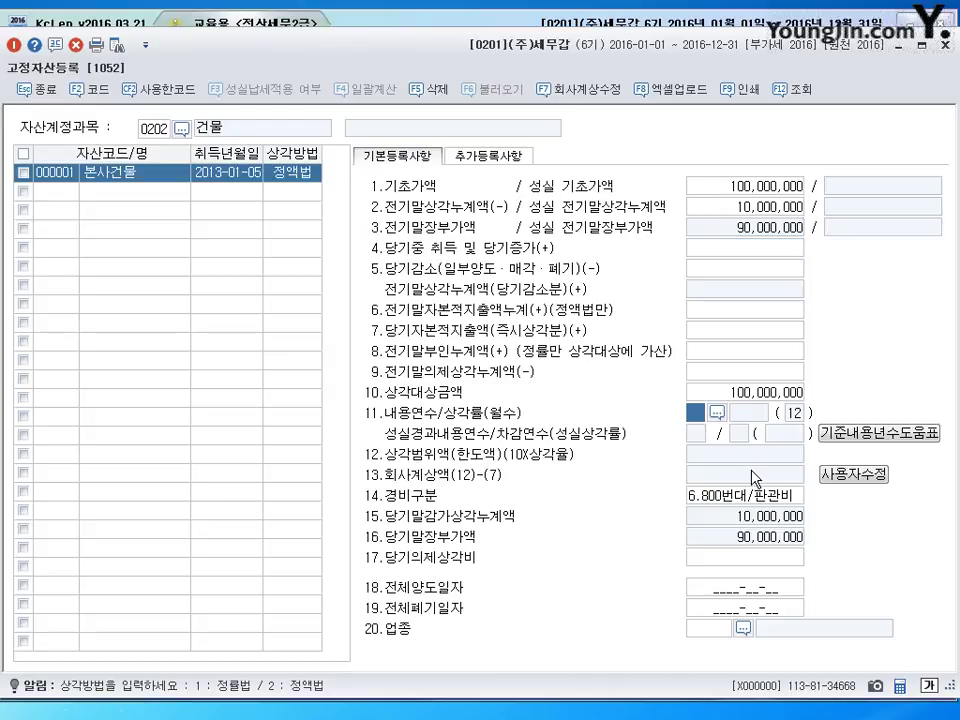
{"action": "type", "text": "3-0"}
{"action": "key", "text": "Return"}
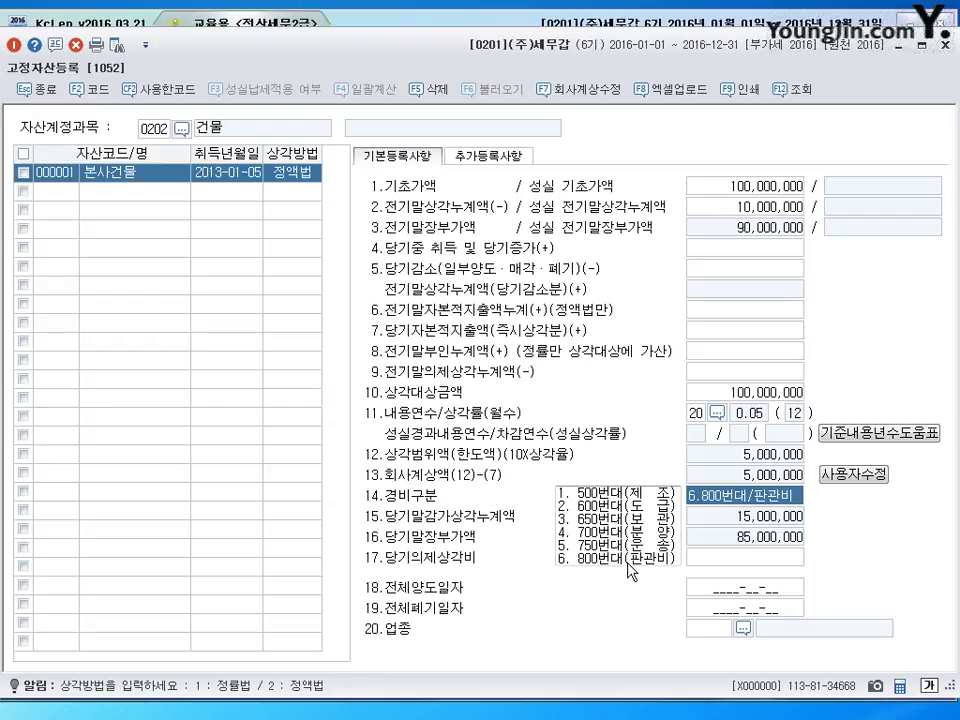
{"action": "key", "text": "Return"}
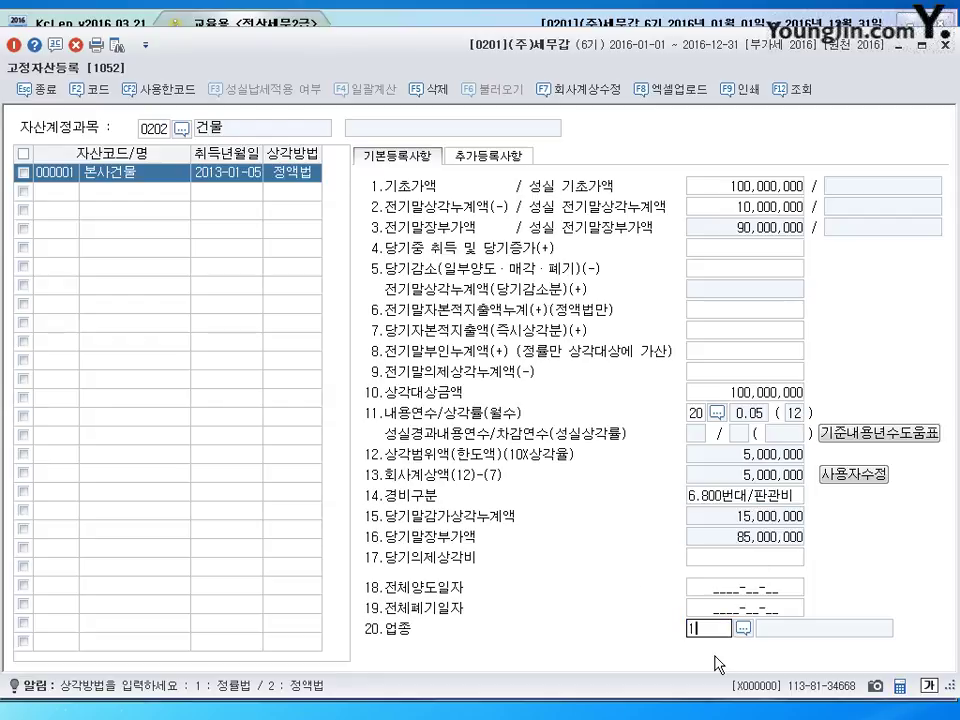
{"action": "key", "text": "Return"}
{"action": "left_click", "coordinate": [82, 175]}
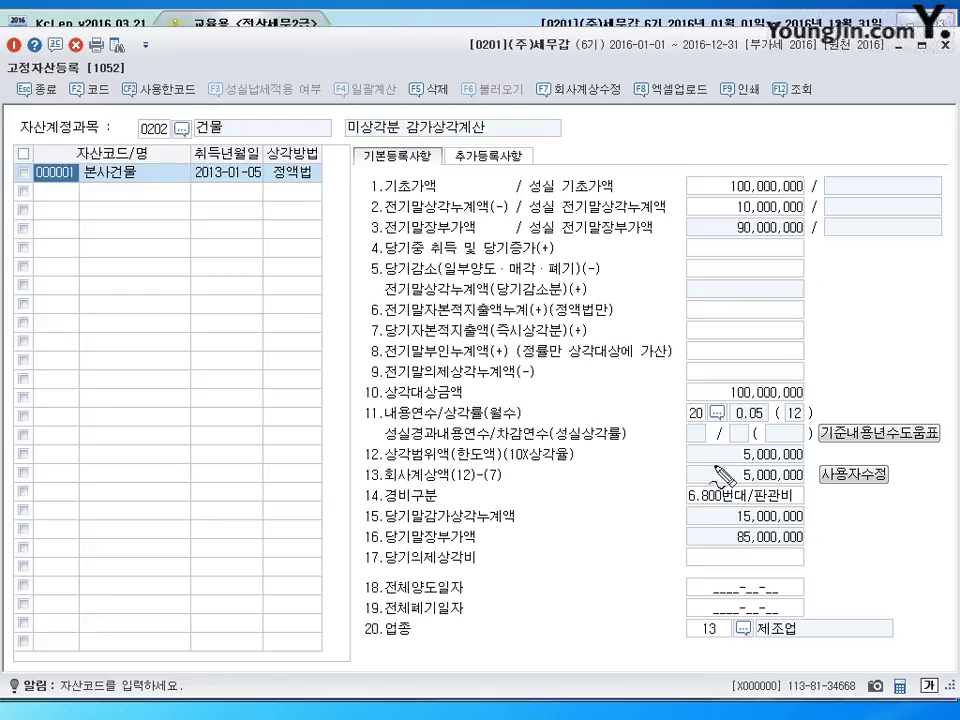
{"action": "mouse_move", "coordinate": [755, 476]}
{"action": "left_mouse_down"}
{"action": "mouse_move", "coordinate": [790, 440]}
{"action": "mouse_move", "coordinate": [712, 462]}
{"action": "mouse_move", "coordinate": [793, 478]}
{"action": "left_mouse_up"}
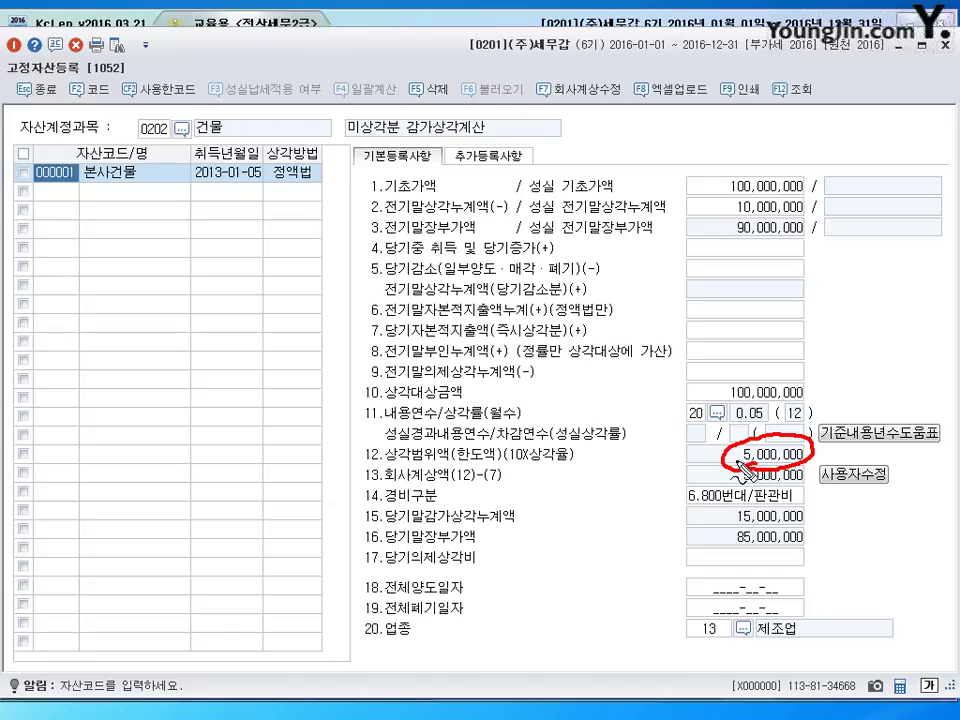
{"action": "mouse_move", "coordinate": [722, 466]}
{"action": "left_mouse_down"}
{"action": "mouse_move", "coordinate": [693, 460]}
{"action": "mouse_move", "coordinate": [697, 468]}
{"action": "left_mouse_up"}
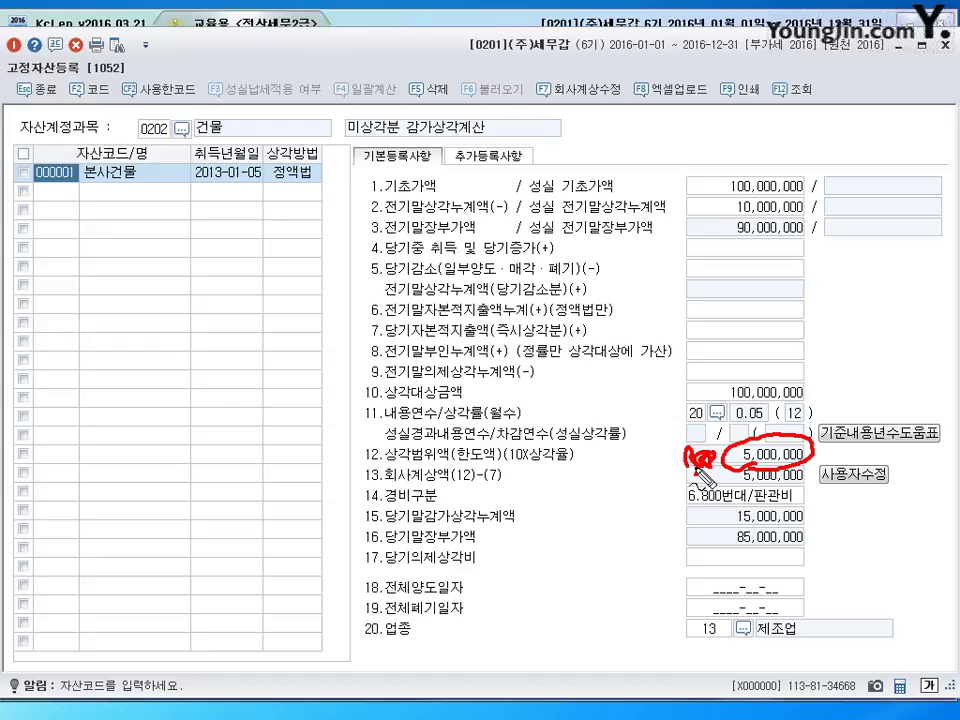
{"action": "key", "text": "Escape"}
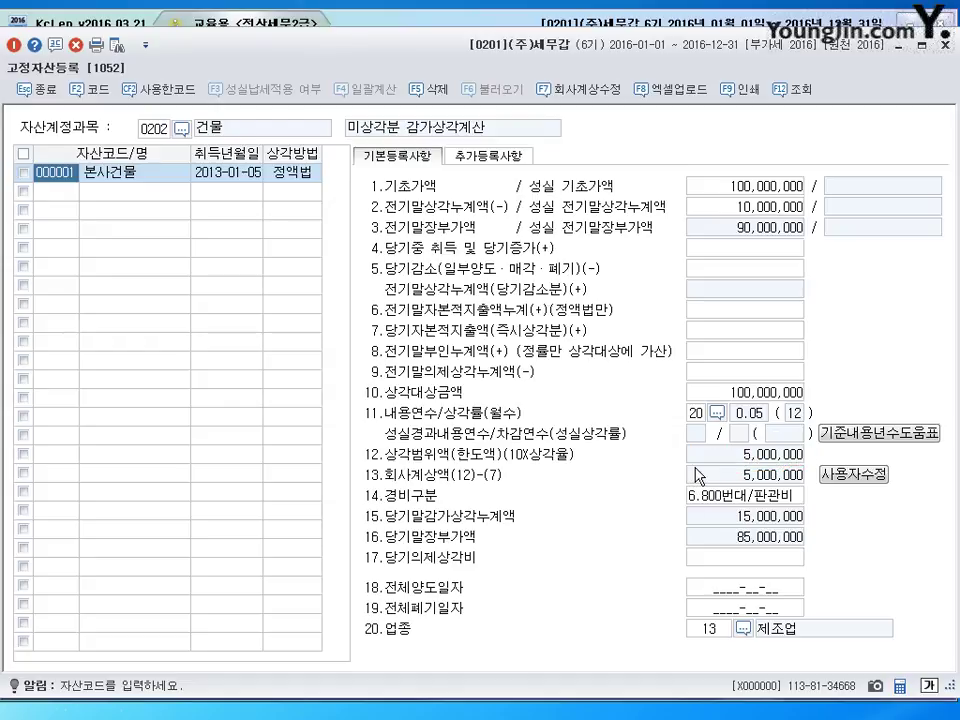
Switch the asset account (자산계정과목) to 0206 기계장치.
{"action": "left_click", "coordinate": [155, 128]}
{"action": "type", "text": "0206"}
{"action": "key", "text": "Return"}
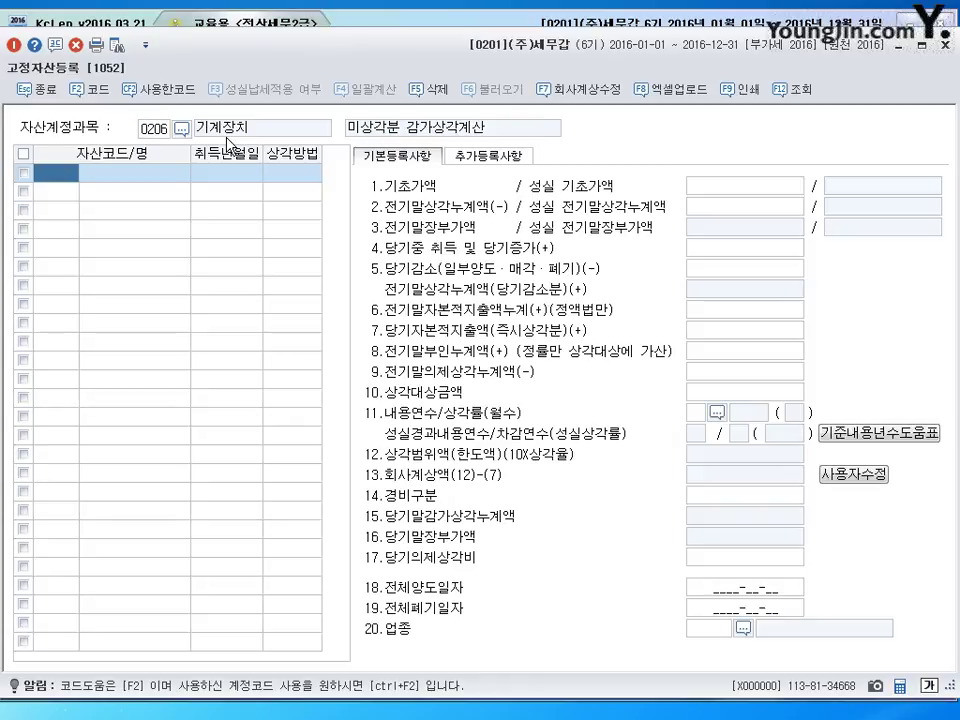
Add an asset with code 000001, name 공장절삭기 and acquisition date 2014-02-20.
{"action": "type", "text": "1"}
{"action": "key", "text": "Return"}
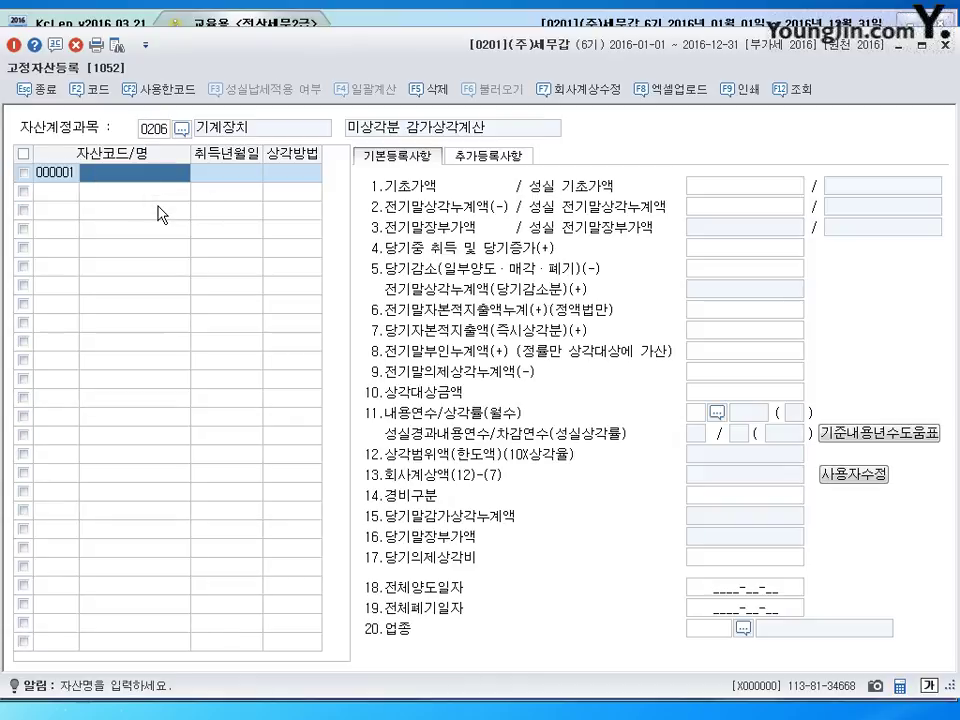
{"action": "type", "text": "공장절삭기"}
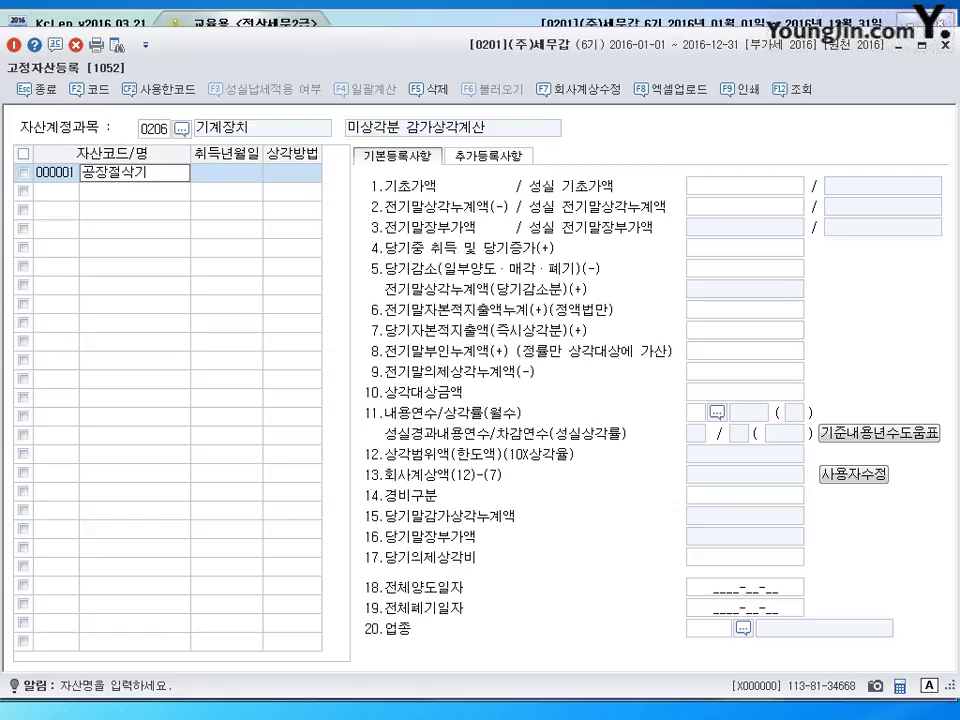
{"action": "key", "text": "Return"}
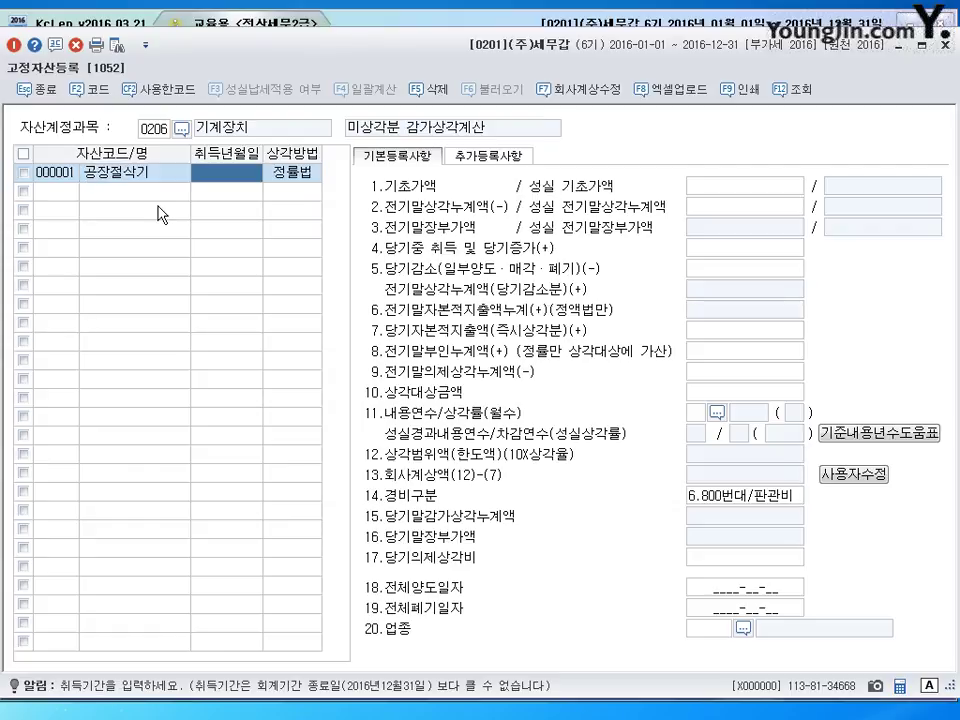
{"action": "type", "text": "2014-"}
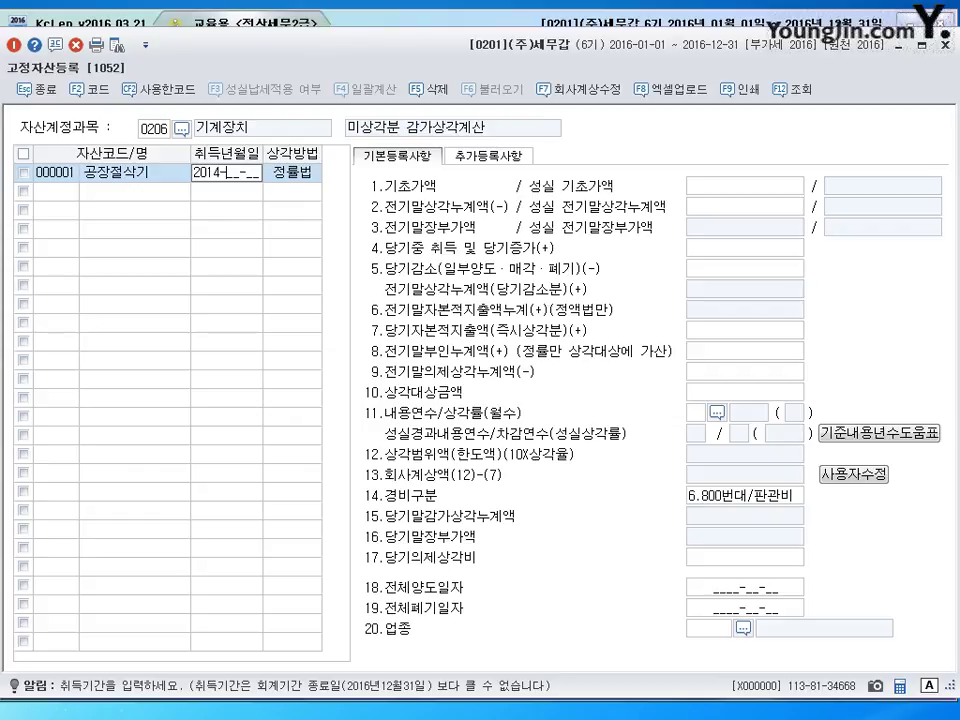
{"action": "type", "text": "02-20"}
{"action": "key", "text": "Return"}
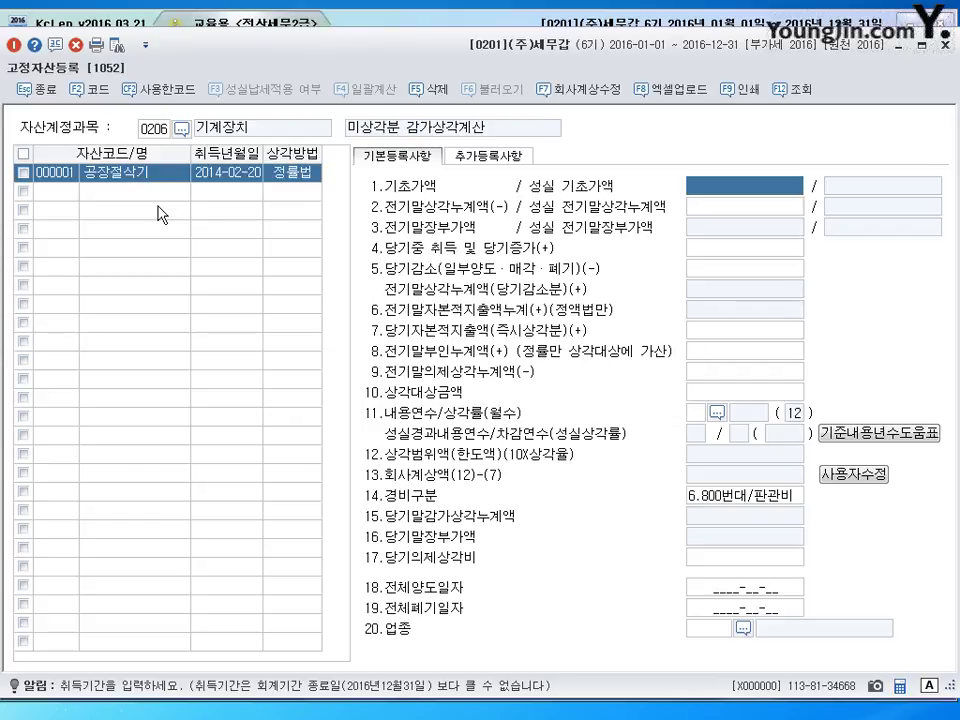
Check the depreciation method (상각방법) of 공장절삭기 and return to its base value.
{"action": "left_click", "coordinate": [292, 187]}
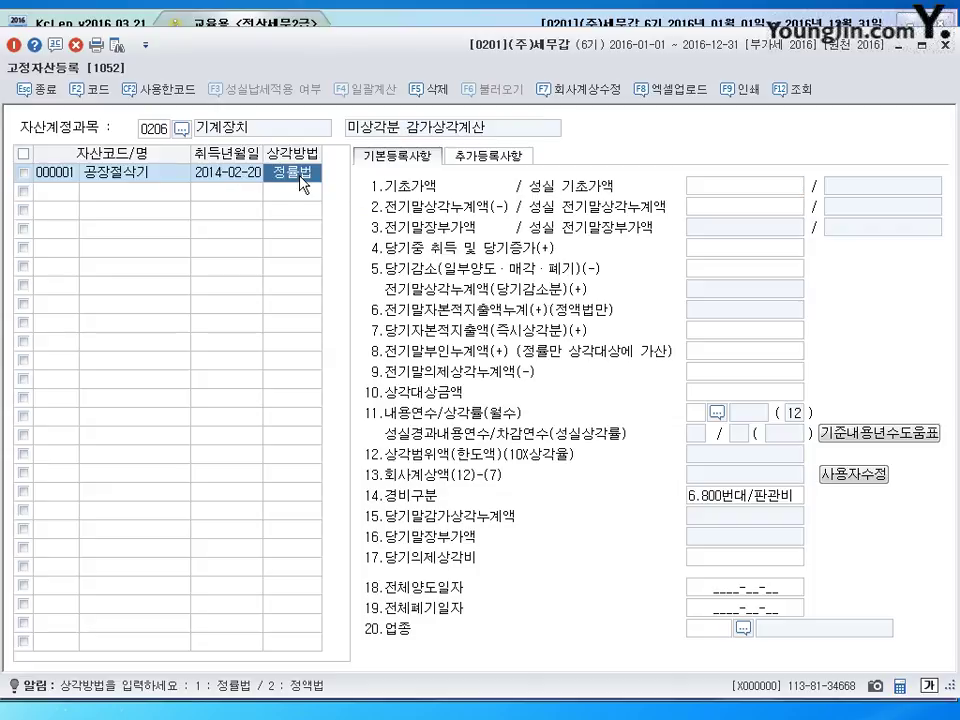
{"action": "key", "text": "Return"}
{"action": "key", "text": "shift+Tab"}
{"action": "key", "text": "Return"}
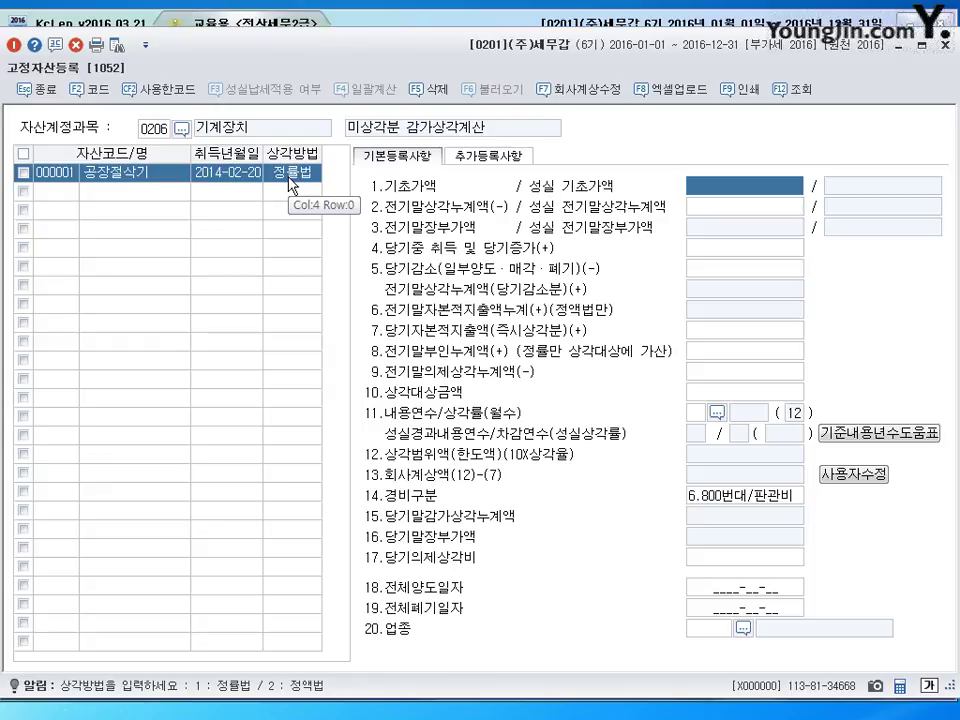
{"action": "left_click", "coordinate": [291, 183]}
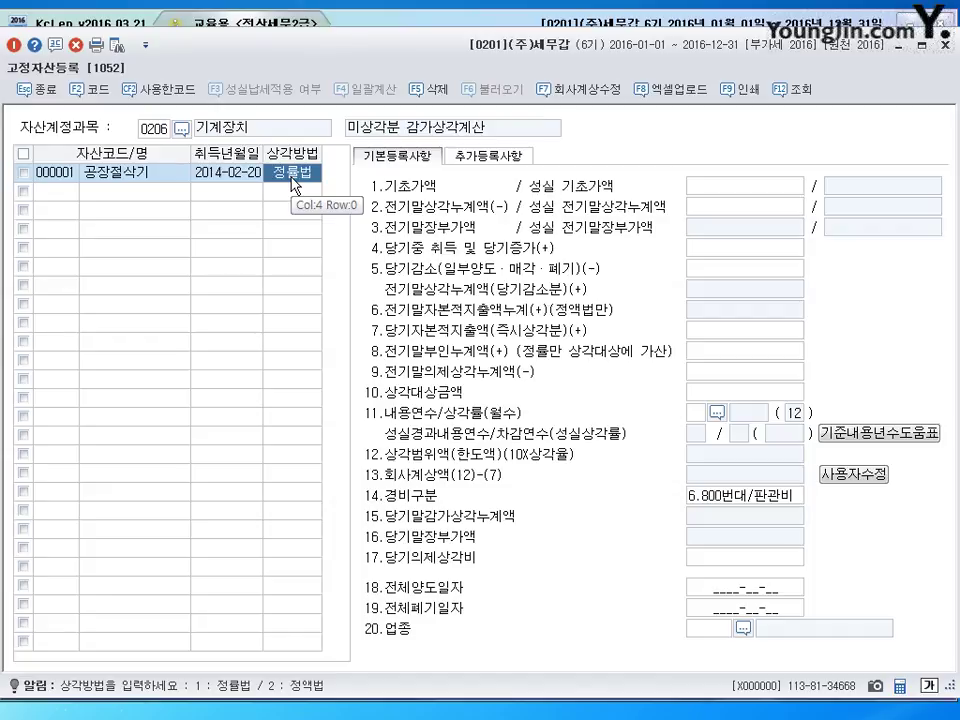
{"action": "key", "text": "Return"}
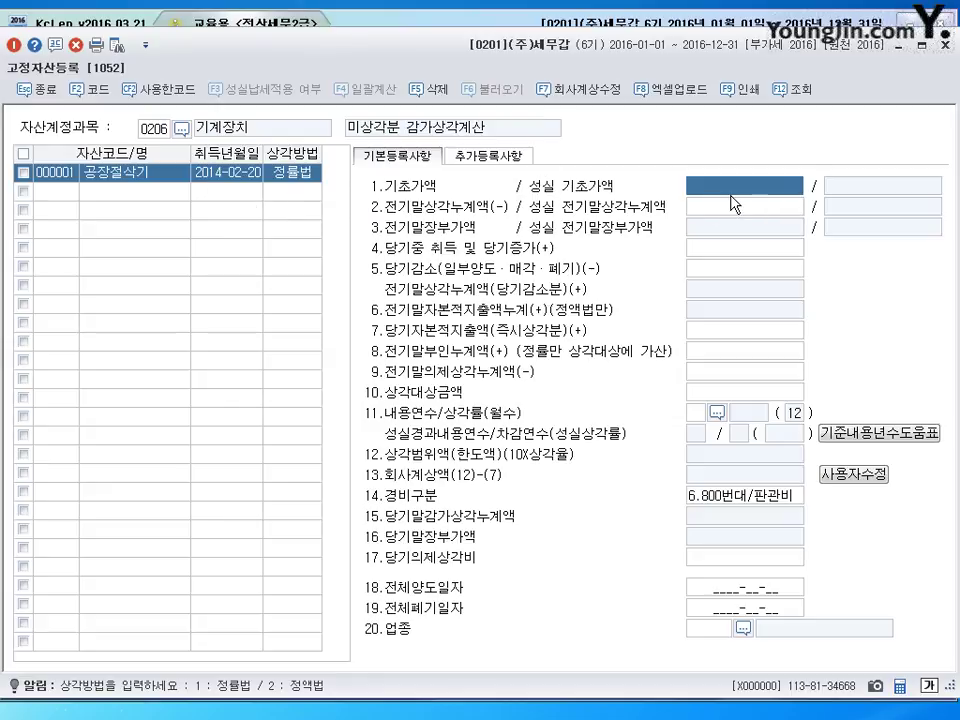
Set the base value (기초가액) of 공장절삭기 to 25,000,000 and its prior accumulated depreciation (전기말상각누계액) to 3,000,000.
{"action": "type", "text": "25000000"}
{"action": "key", "text": "Return"}
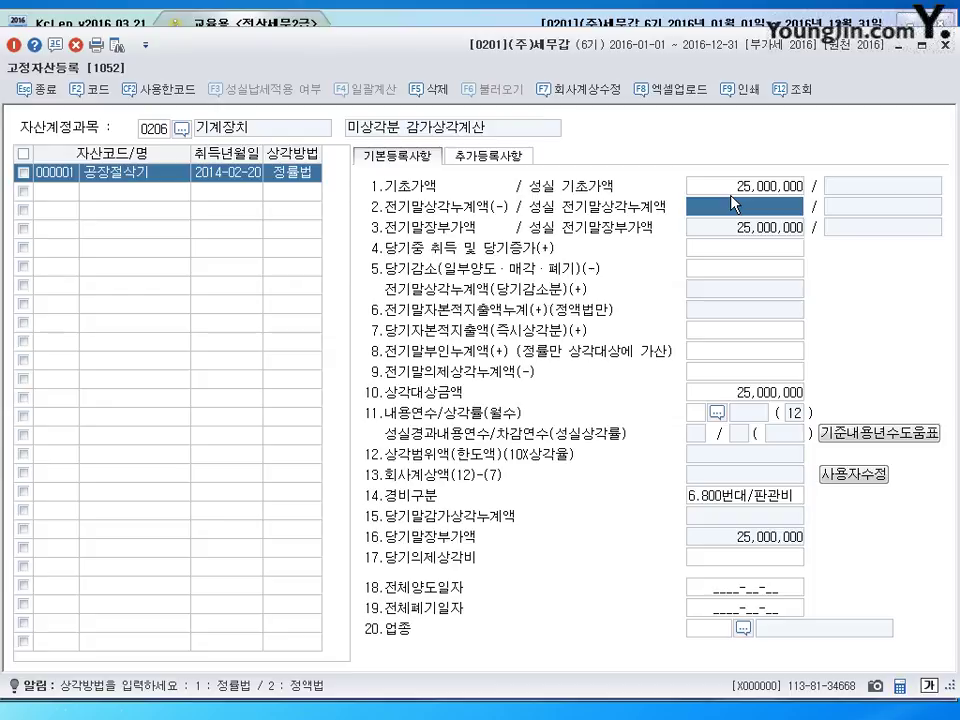
{"action": "left_click", "coordinate": [742, 208]}
{"action": "type", "text": "3"}
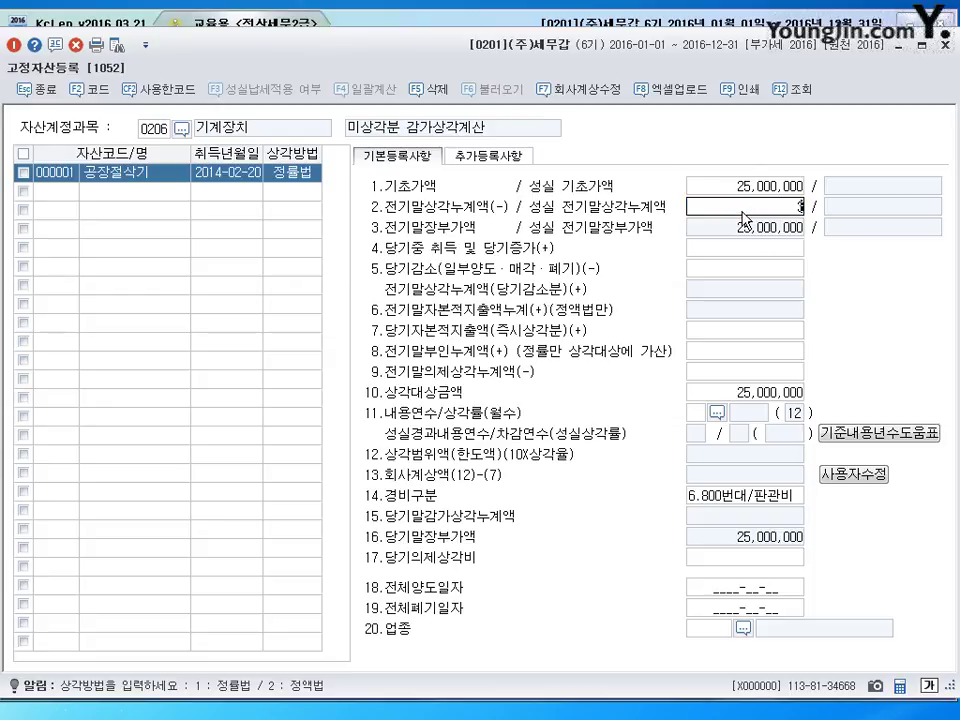
{"action": "type", "text": ",000,000"}
{"action": "key", "text": "Return"}
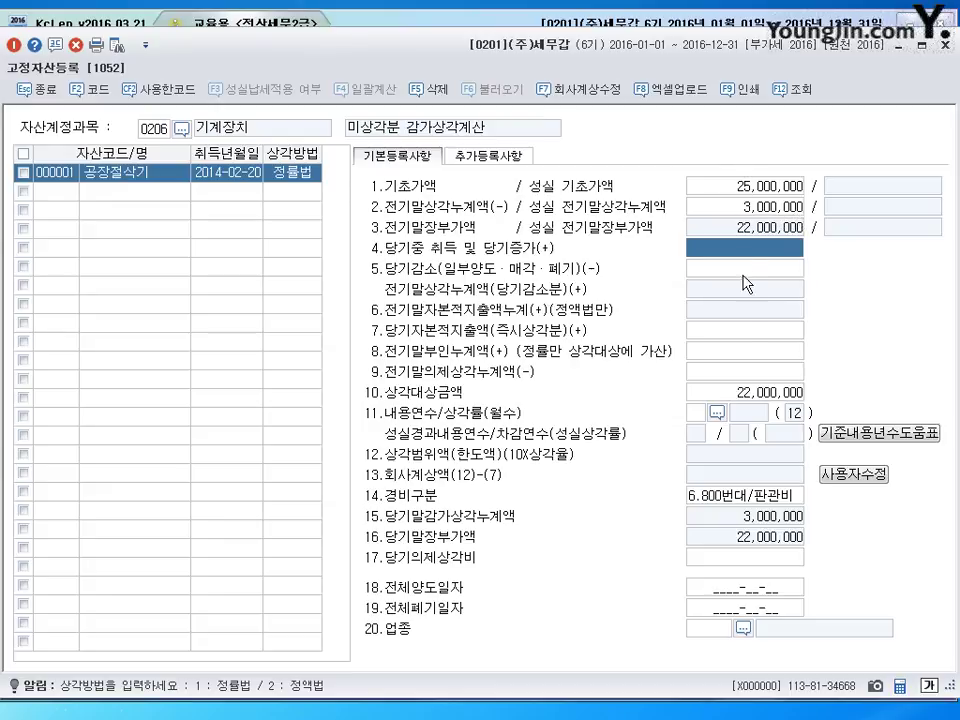
Set the useful life (내용연수) of 공장절삭기 to 8 and its industry (업종) to 13 제조업.
{"action": "left_click", "coordinate": [693, 416]}
{"action": "type", "text": "8"}
{"action": "key", "text": "Return"}
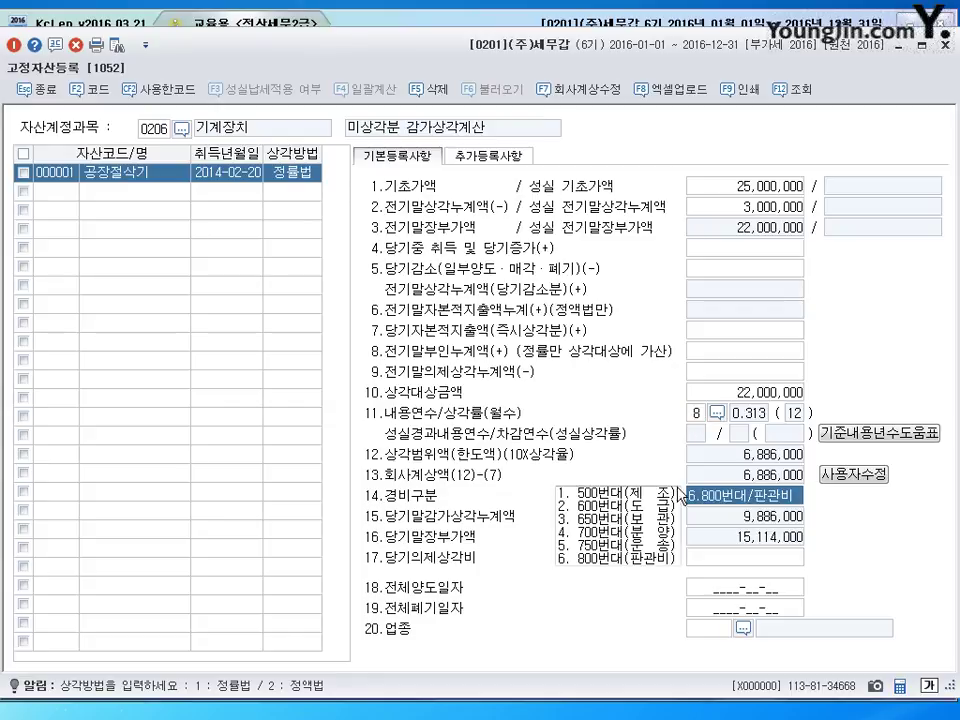
{"action": "left_click", "coordinate": [710, 630]}
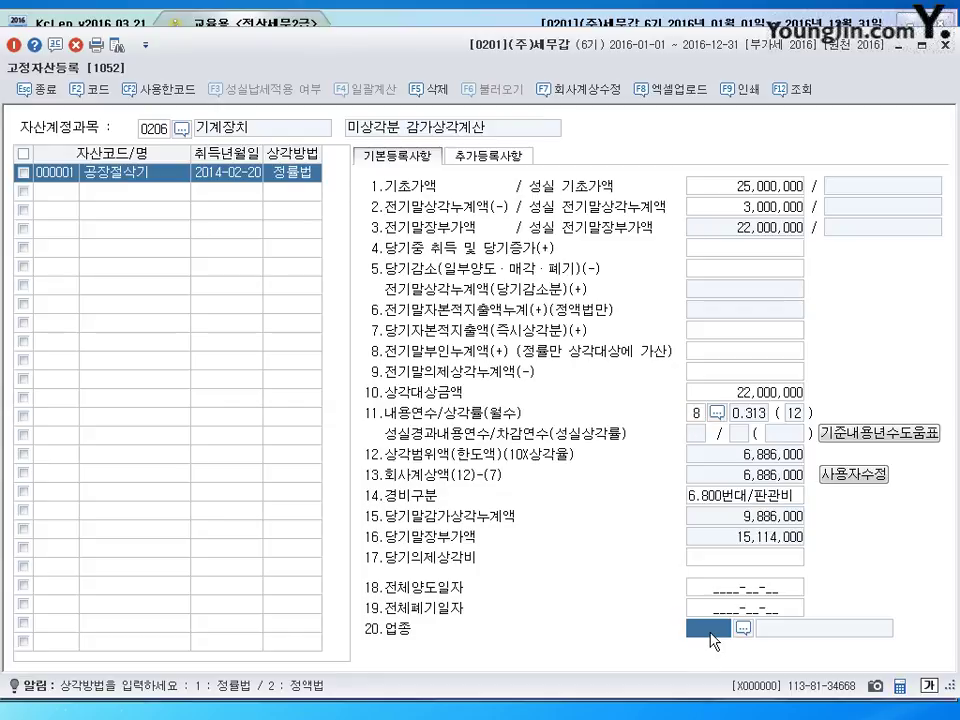
{"action": "key", "text": "Return"}
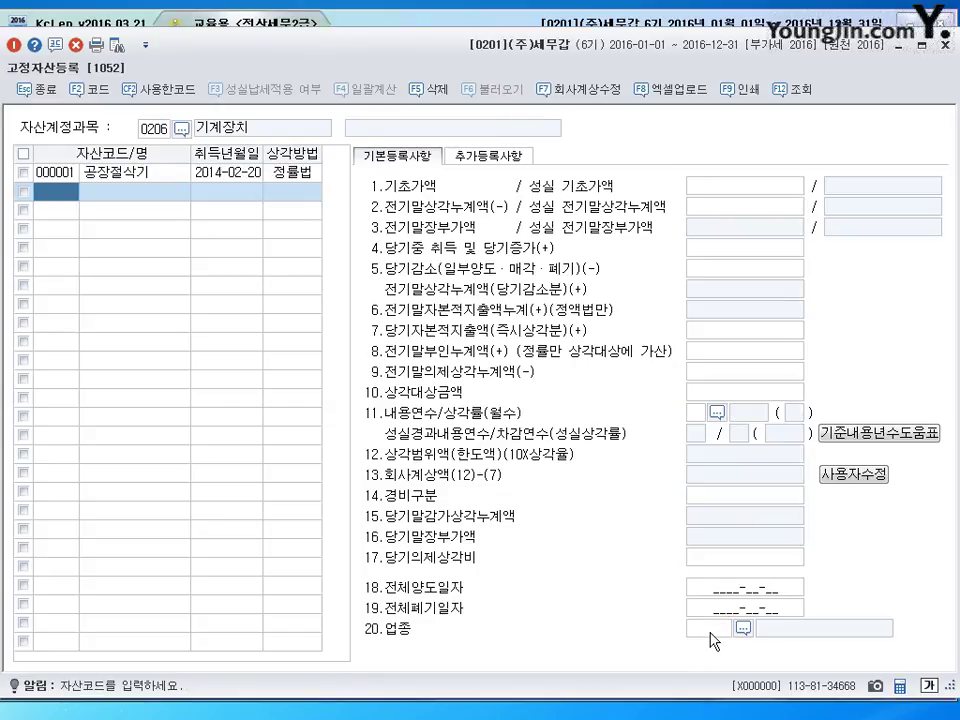
Reselect 공장절삭기 and change its expense category (경비구분) to 1.500번대/제조.
{"action": "left_click", "coordinate": [62, 179]}
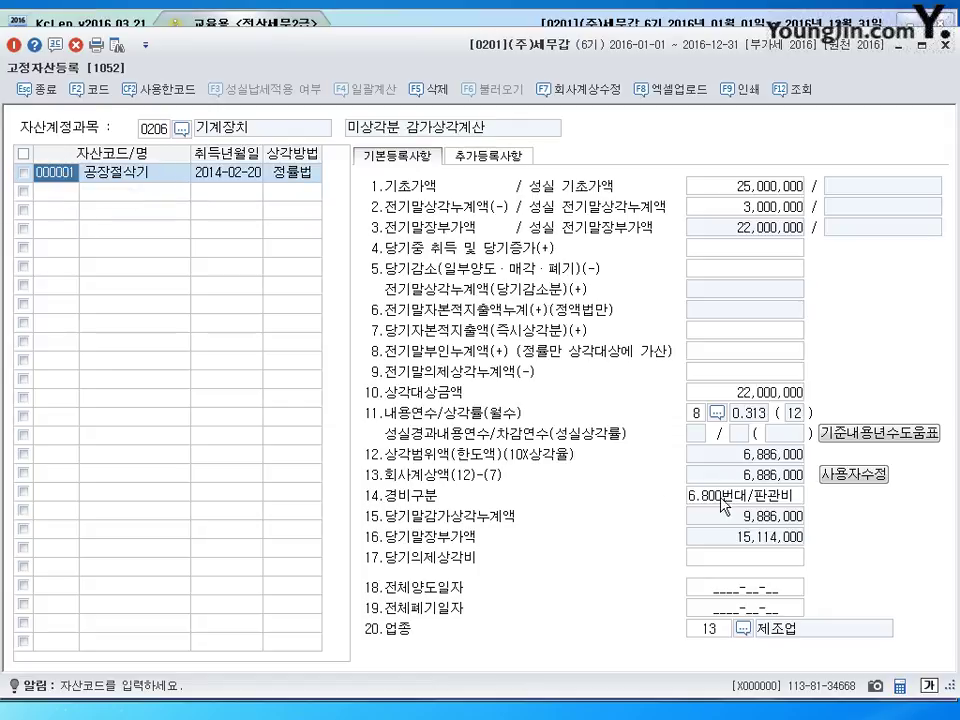
{"action": "left_click", "coordinate": [724, 505]}
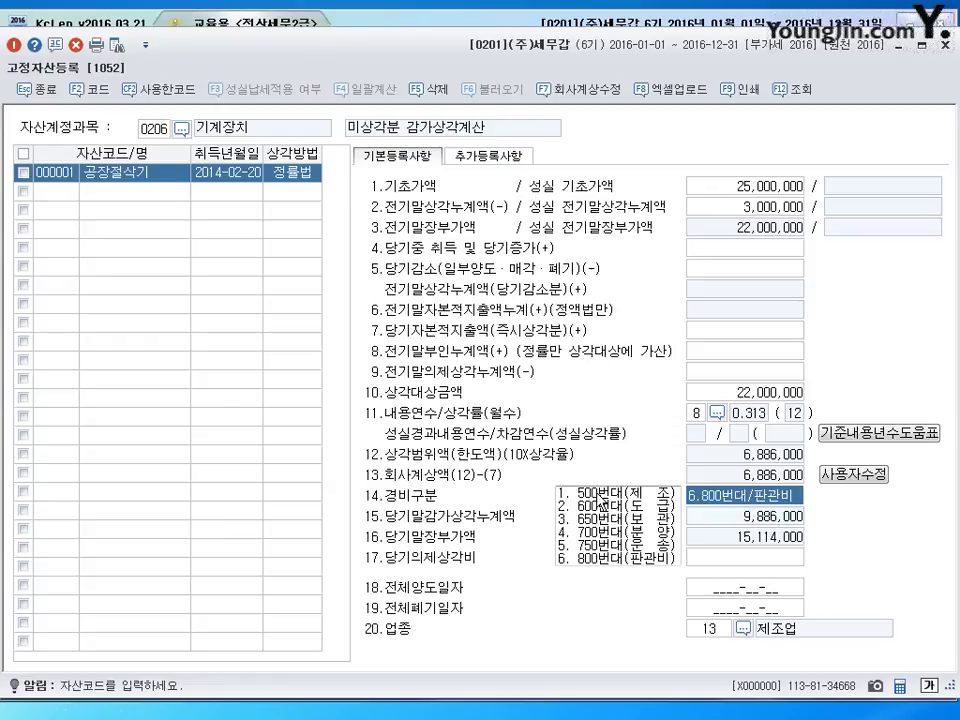
{"action": "left_click", "coordinate": [600, 493]}
{"action": "left_click", "coordinate": [62, 179]}
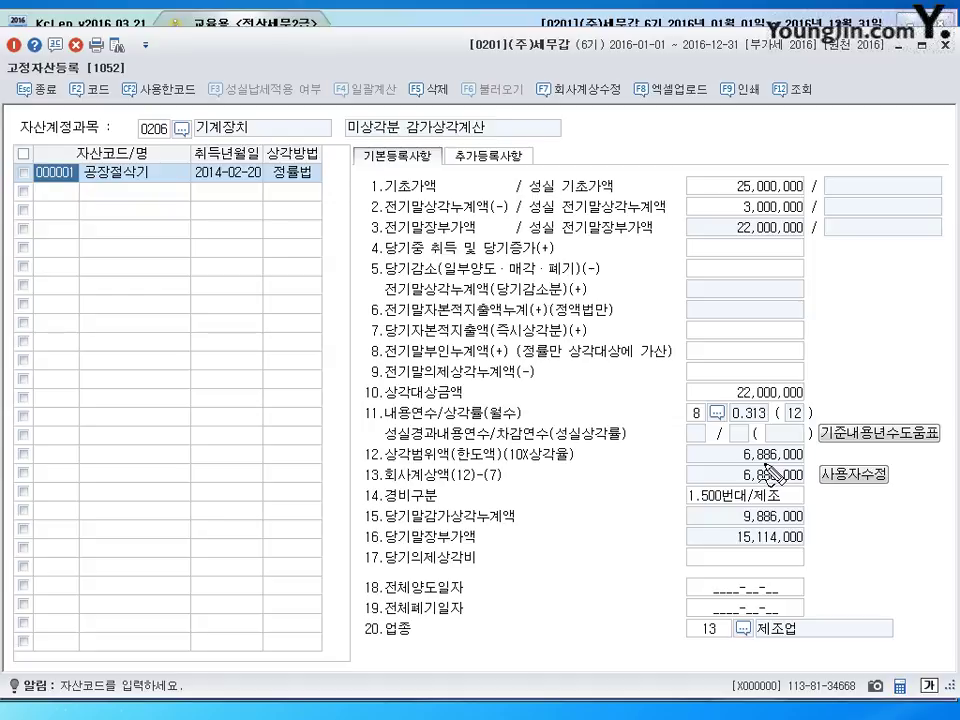
{"action": "mouse_move", "coordinate": [770, 472]}
{"action": "left_mouse_down"}
{"action": "mouse_move", "coordinate": [738, 458]}
{"action": "mouse_move", "coordinate": [766, 470]}
{"action": "left_mouse_up"}
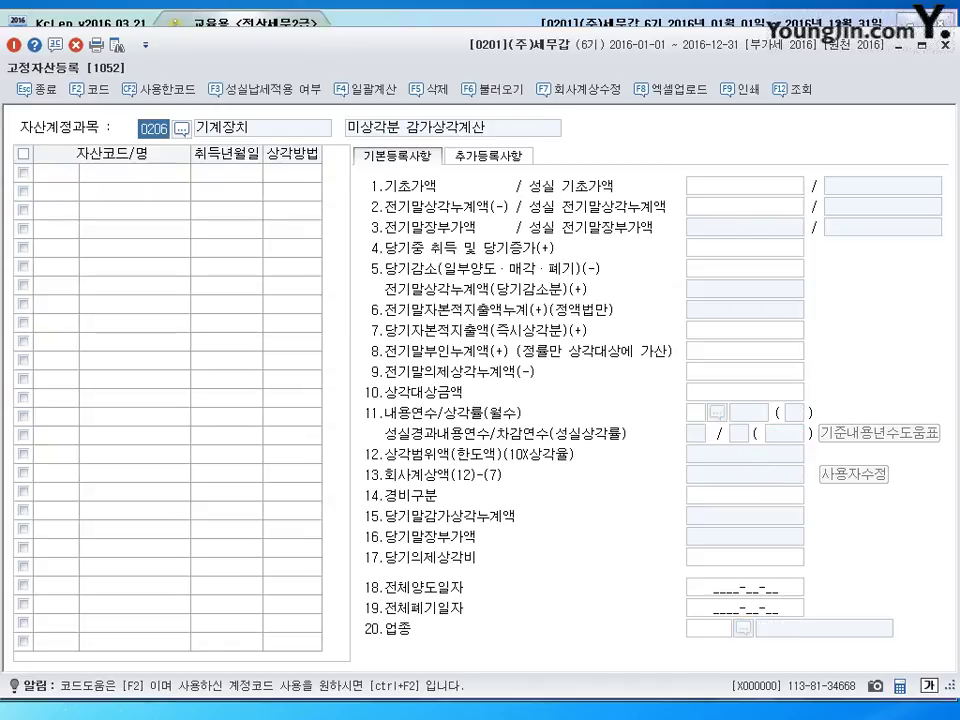
Close fixed asset registration and open closing data entry (결산자료입력) for January to December 2016.
{"action": "left_click", "coordinate": [944, 45]}
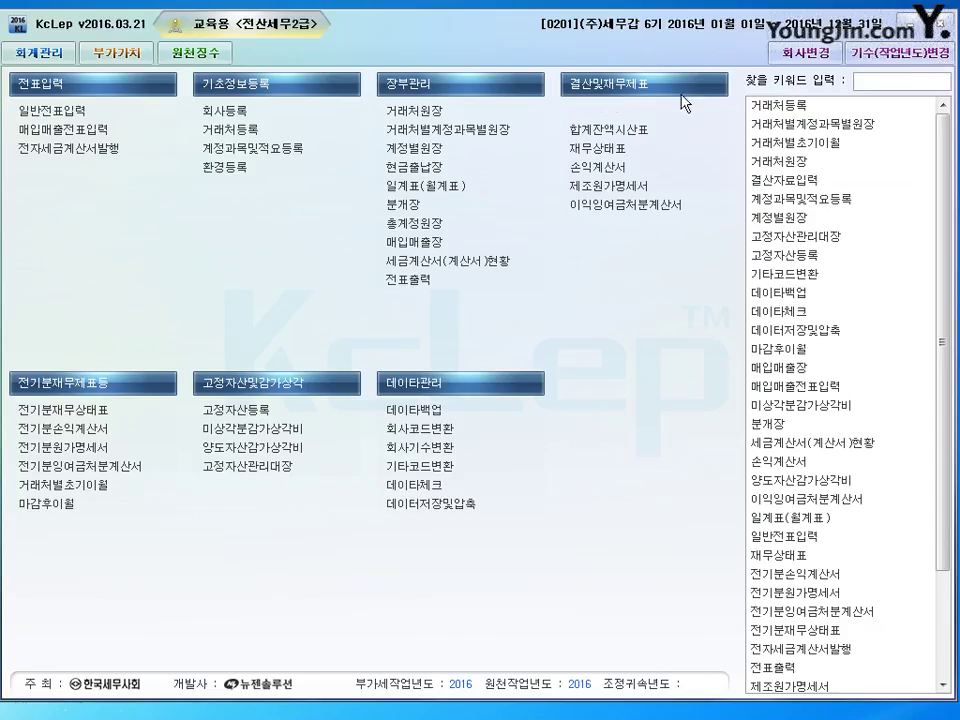
{"action": "left_click", "coordinate": [650, 169]}
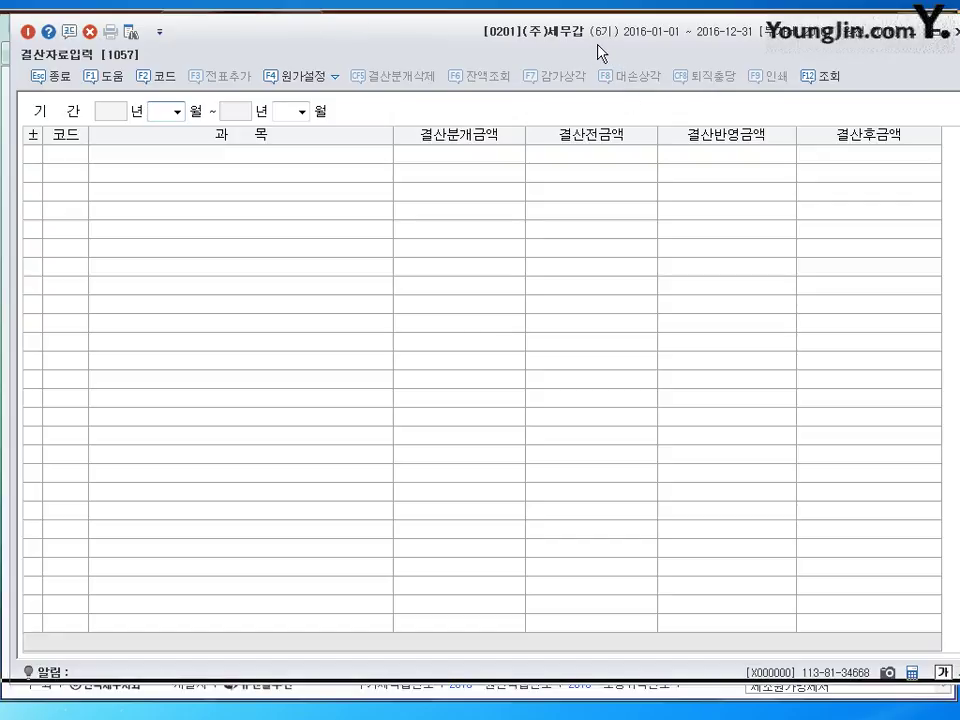
{"action": "type", "text": "1"}
{"action": "key", "text": "Return"}
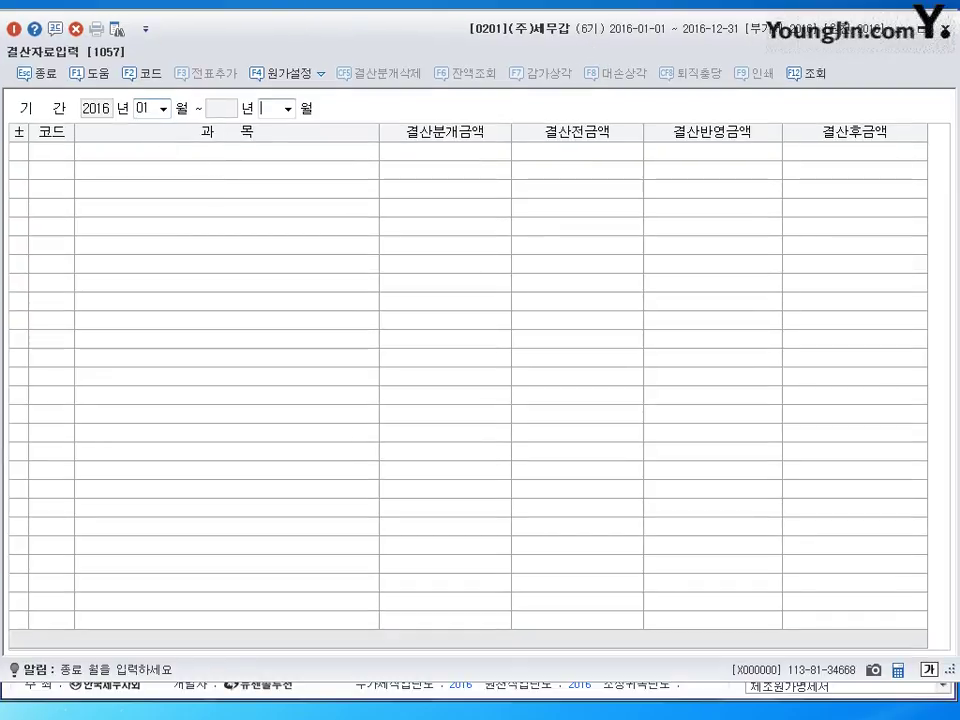
{"action": "key", "text": "Return"}
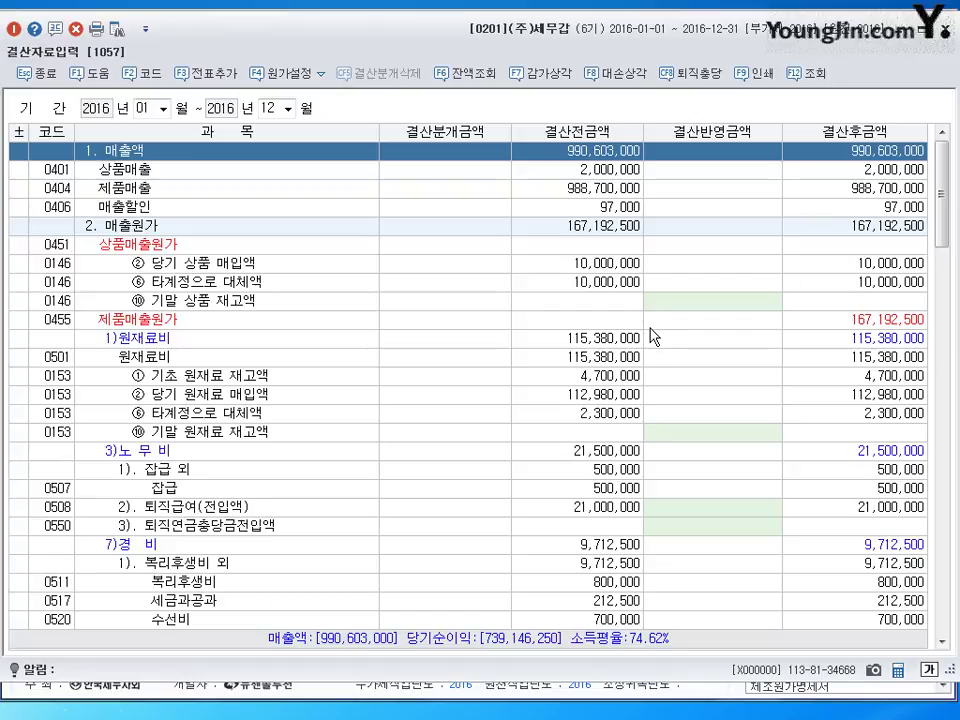
View the 기계장치 row of 일반감가상각비 under manufacturing expenses (경비), and close closing data entry.
{"action": "scroll", "coordinate": [275, 448], "scroll_direction": "down", "scroll_amount": 5}
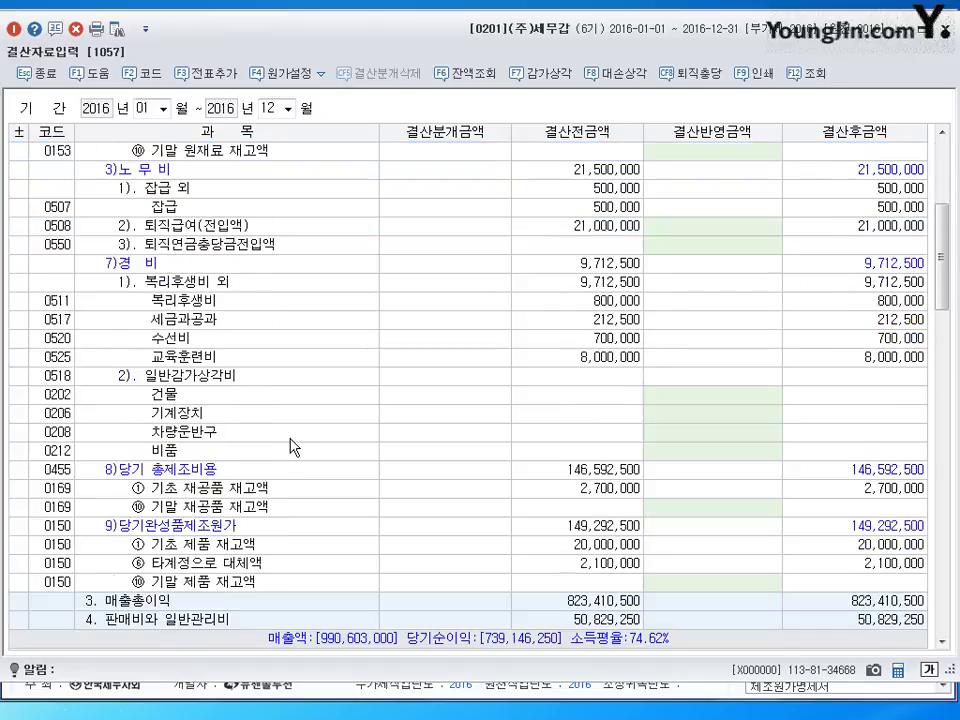
{"action": "left_click", "coordinate": [180, 263]}
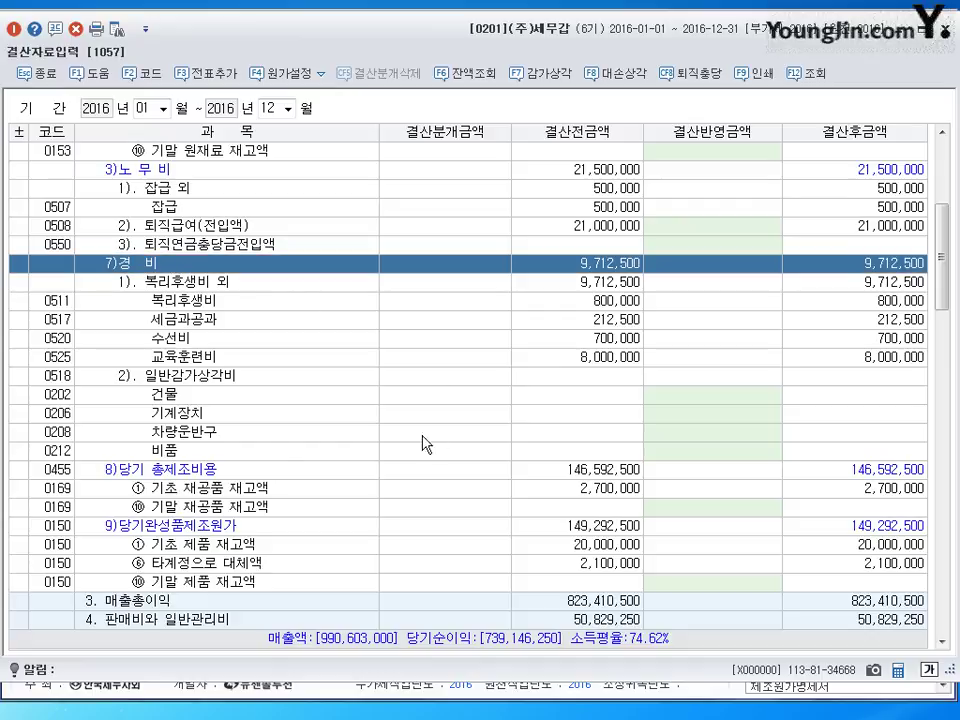
{"action": "left_click", "coordinate": [210, 376]}
{"action": "left_click", "coordinate": [688, 413]}
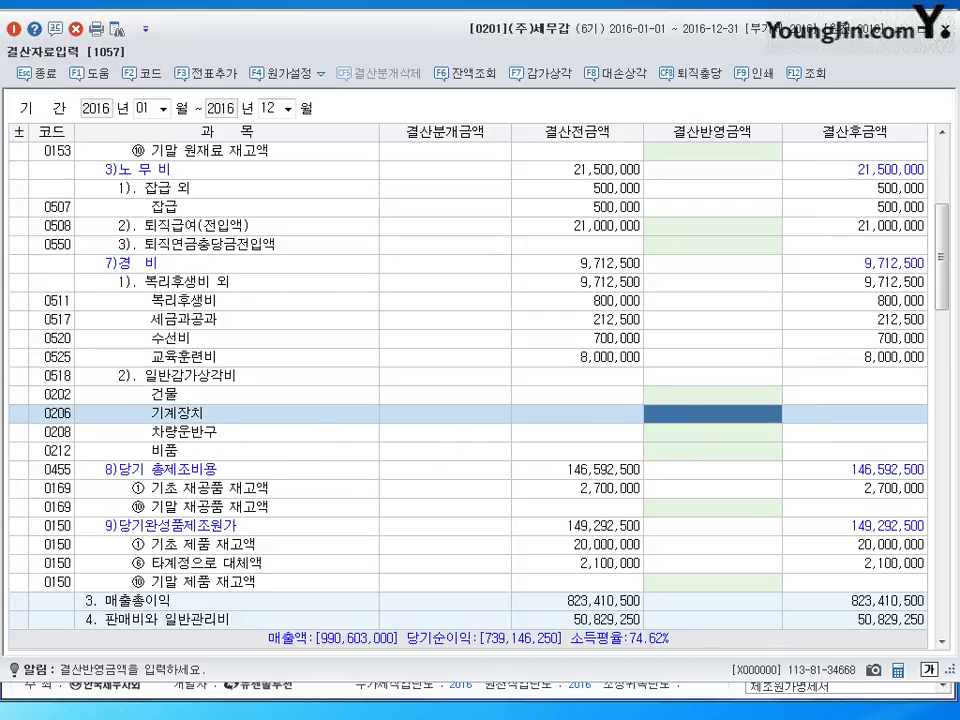
{"action": "key", "text": "Escape"}
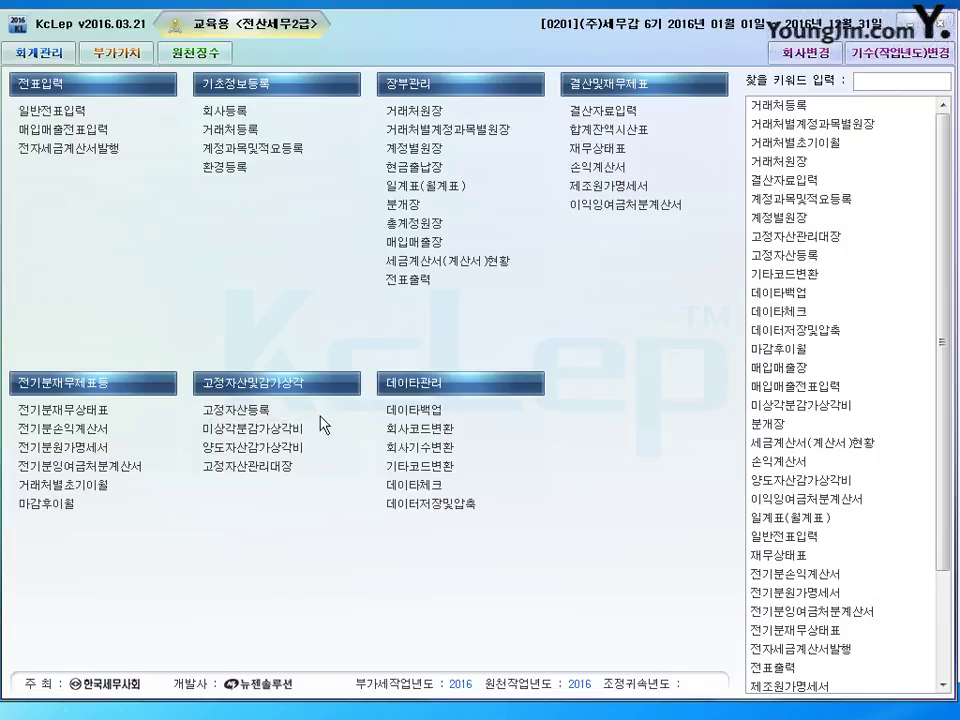
View the current-year depreciation of 공장절삭기 under account 0206 기계장치 in fixed asset registration (고정자산등록), and close it.
{"action": "left_click", "coordinate": [320, 410]}
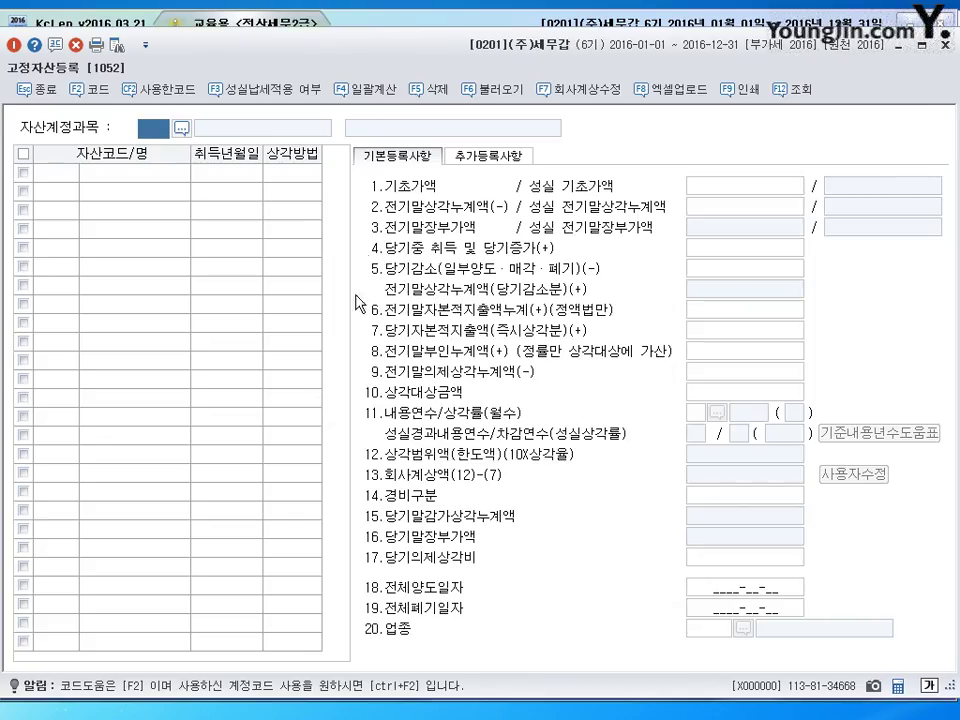
{"action": "type", "text": "0206"}
{"action": "key", "text": "Return"}
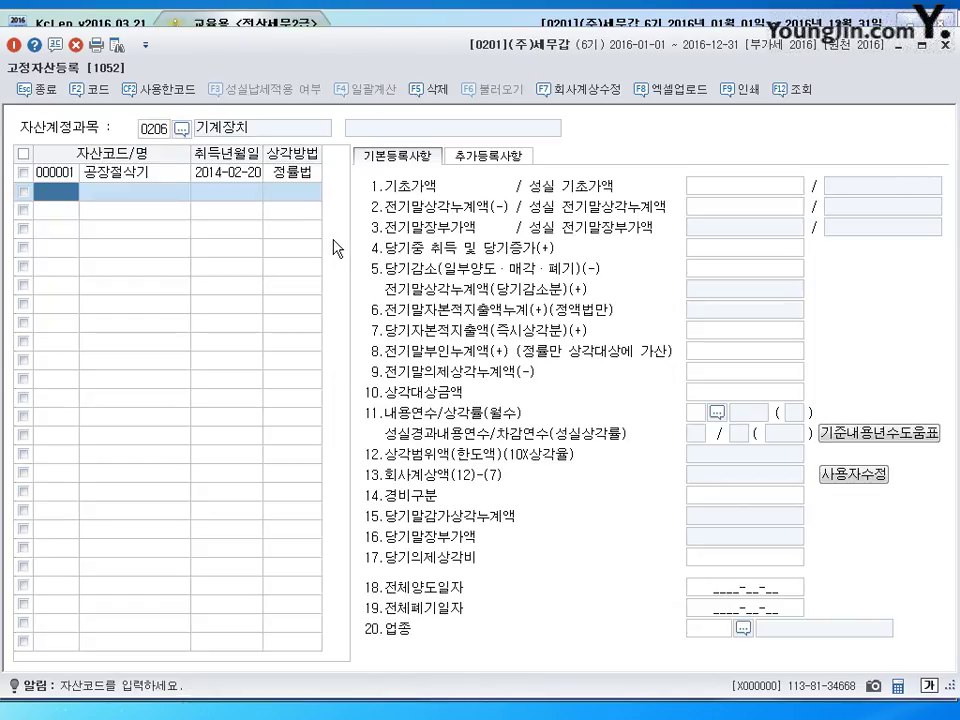
{"action": "left_click", "coordinate": [119, 178]}
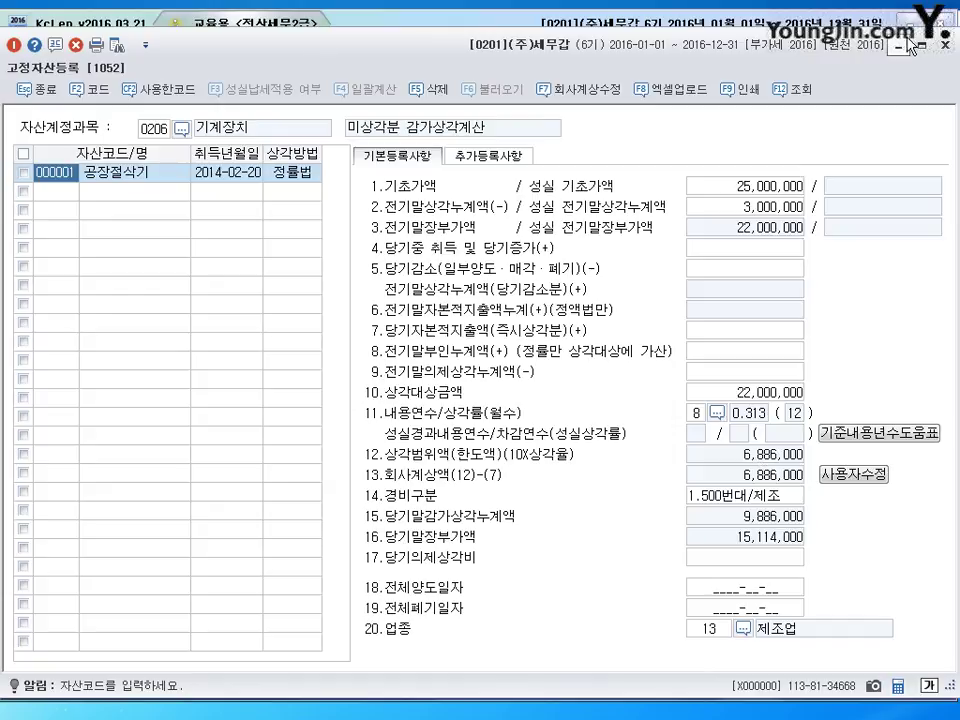
{"action": "key", "text": "Escape"}
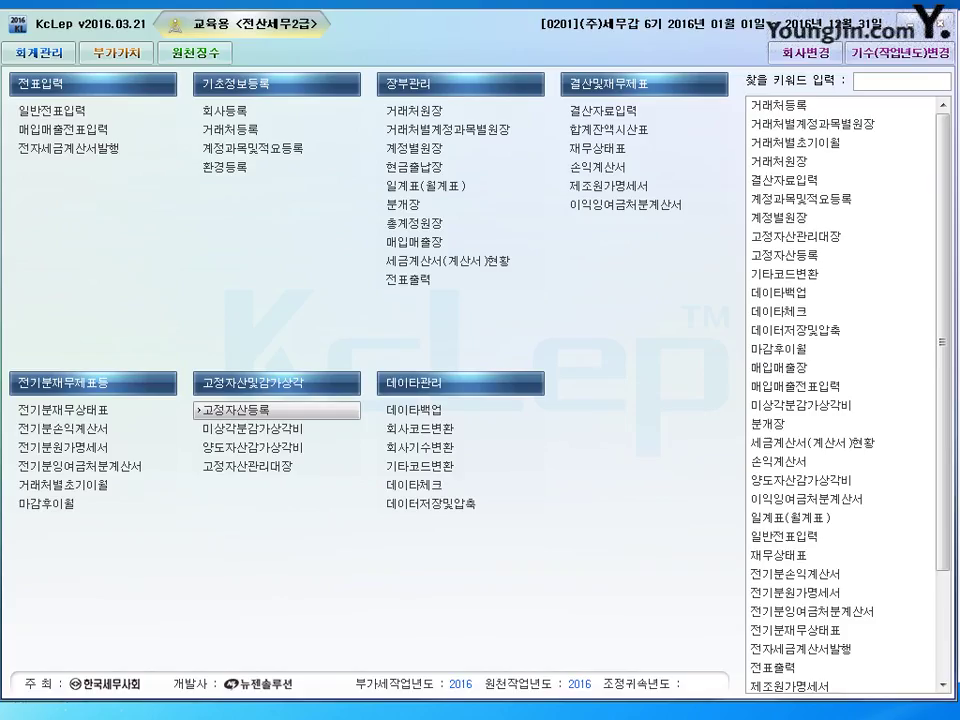
In closing data entry (결산자료입력), set the 결산반영금액 of 기계장치 under manufacturing 일반감가상각비 to 6,886,000.
{"action": "left_click", "coordinate": [604, 111]}
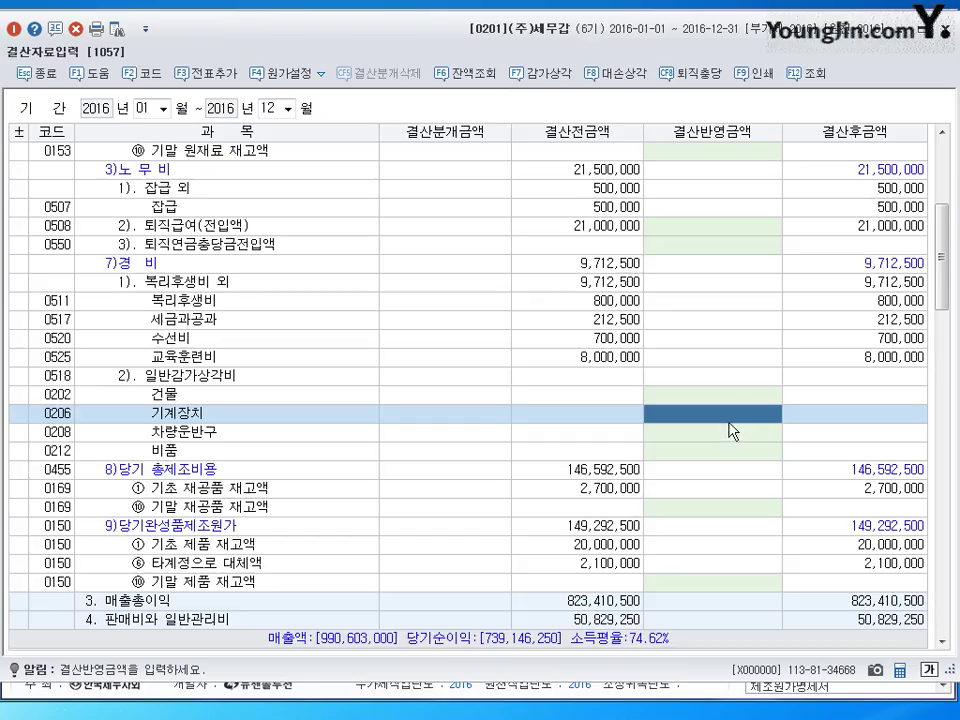
{"action": "type", "text": "6886000"}
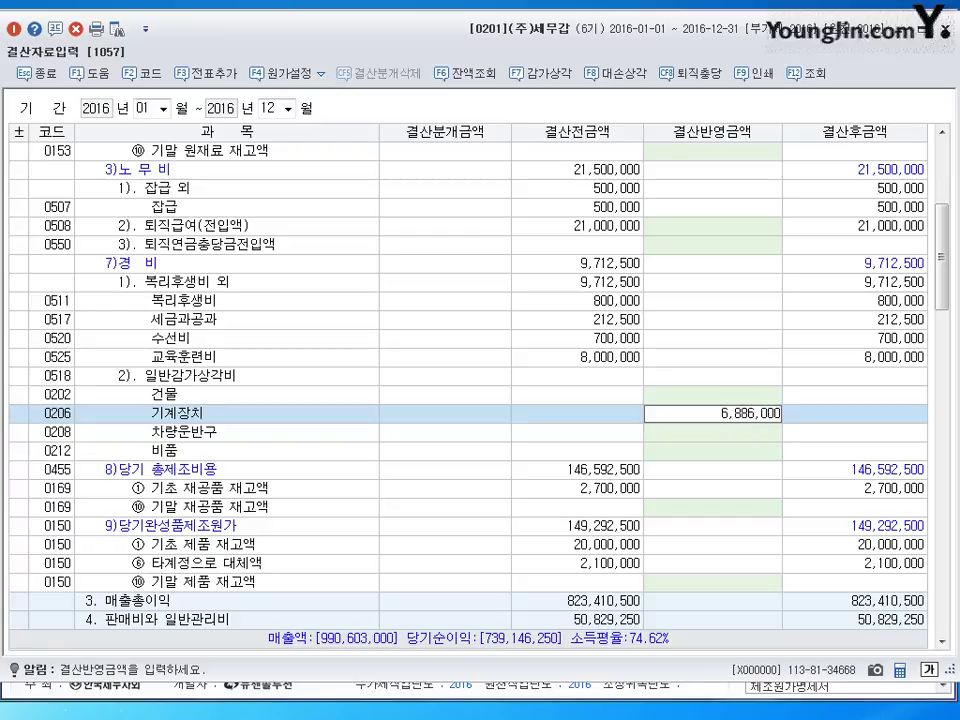
{"action": "key", "text": "Return"}
{"action": "left_click", "coordinate": [727, 419]}
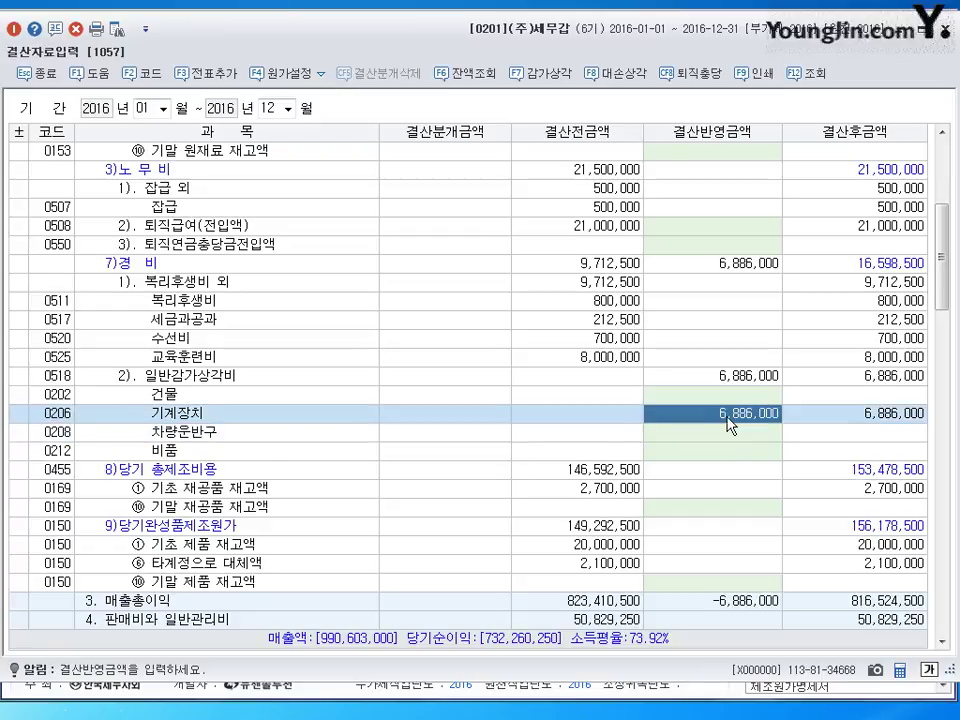
Set the 결산반영금액 of 건물 to 5,000,000 under 감가상각비 in 판매비와 일반관리비.
{"action": "scroll", "coordinate": [724, 422], "scroll_direction": "down", "scroll_amount": 6}
{"action": "scroll", "coordinate": [724, 425], "scroll_direction": "down", "scroll_amount": 11}
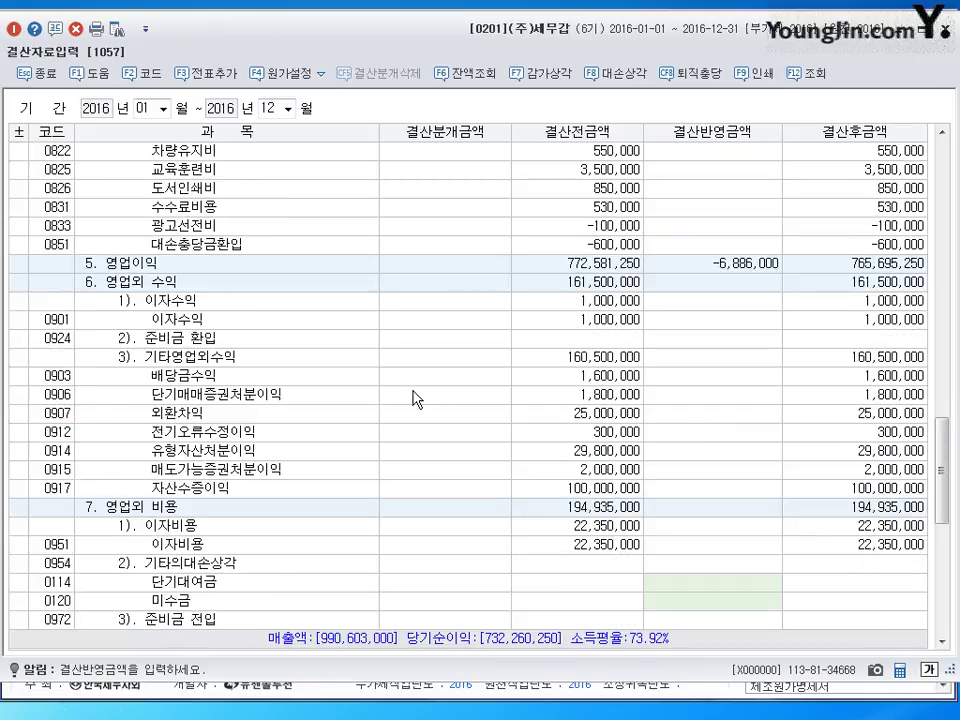
{"action": "scroll", "coordinate": [160, 262], "scroll_direction": "up", "scroll_amount": 11}
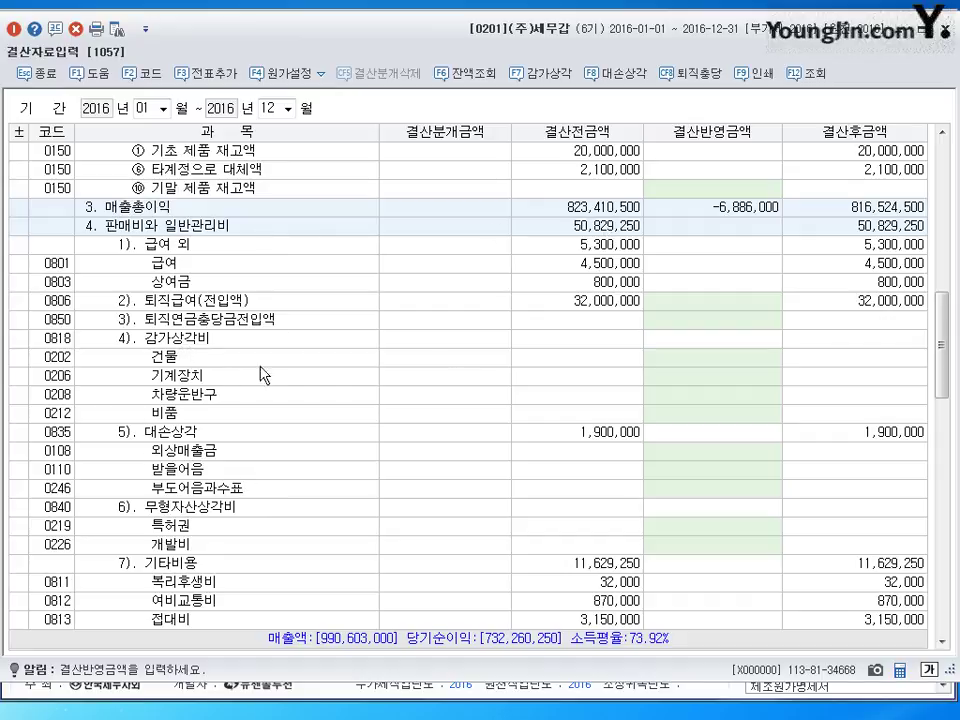
{"action": "left_click", "coordinate": [679, 358]}
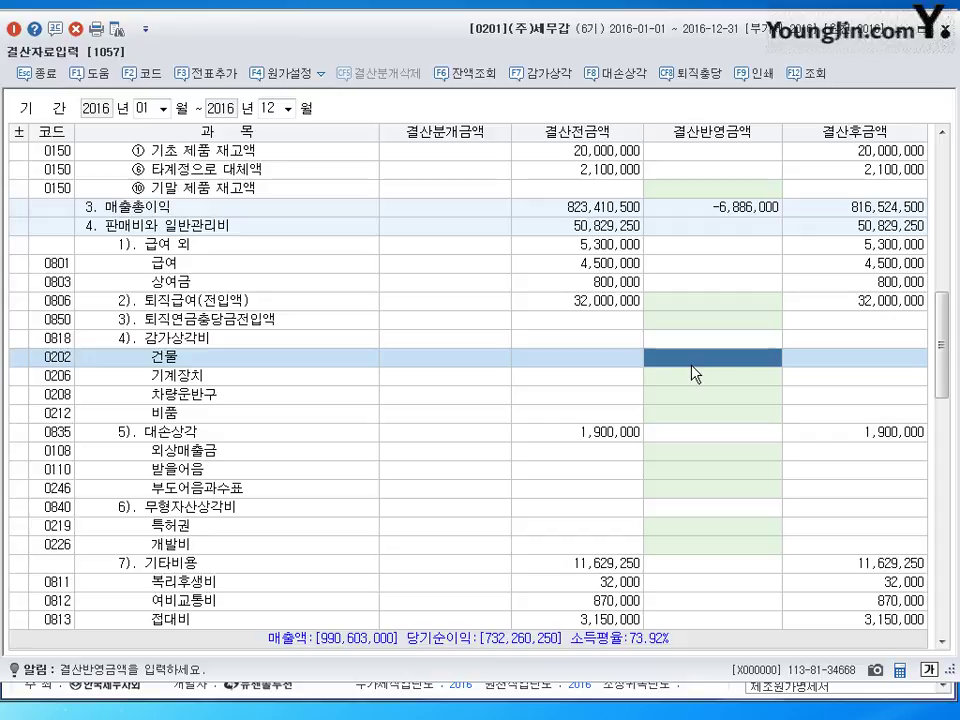
{"action": "type", "text": "5000000"}
{"action": "key", "text": "Return"}
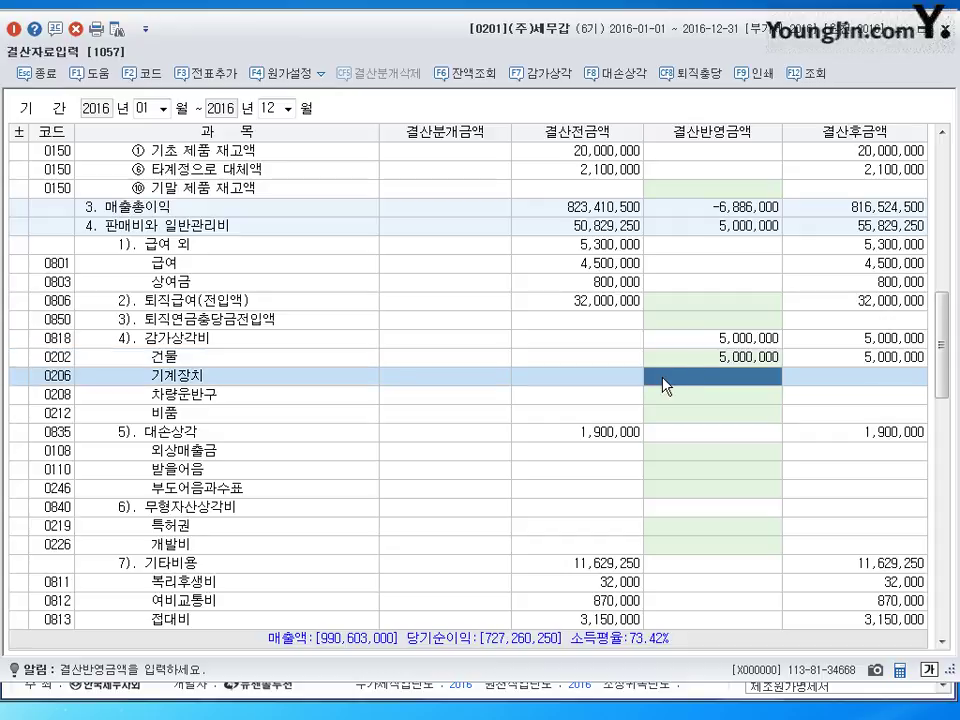
Review the depreciation amounts for 기계장치 under manufacturing 경비 and for 건물 under 판매비와 일반관리비.
{"action": "scroll", "coordinate": [667, 387], "scroll_direction": "up", "scroll_amount": 12}
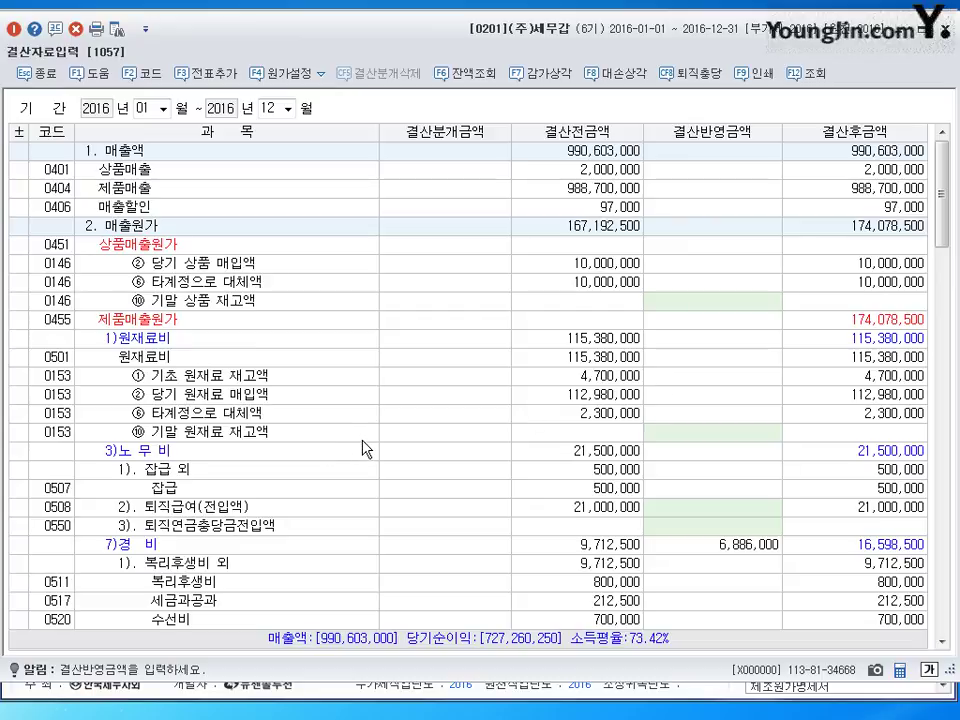
{"action": "scroll", "coordinate": [366, 449], "scroll_direction": "down", "scroll_amount": 3}
{"action": "left_click", "coordinate": [161, 381]}
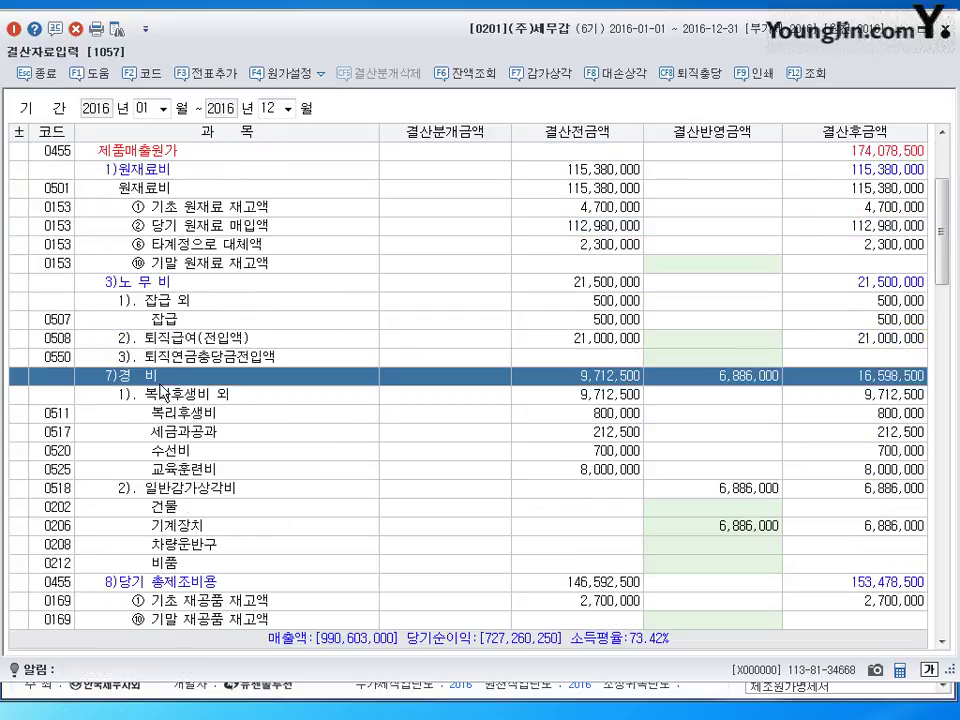
{"action": "left_click", "coordinate": [420, 488]}
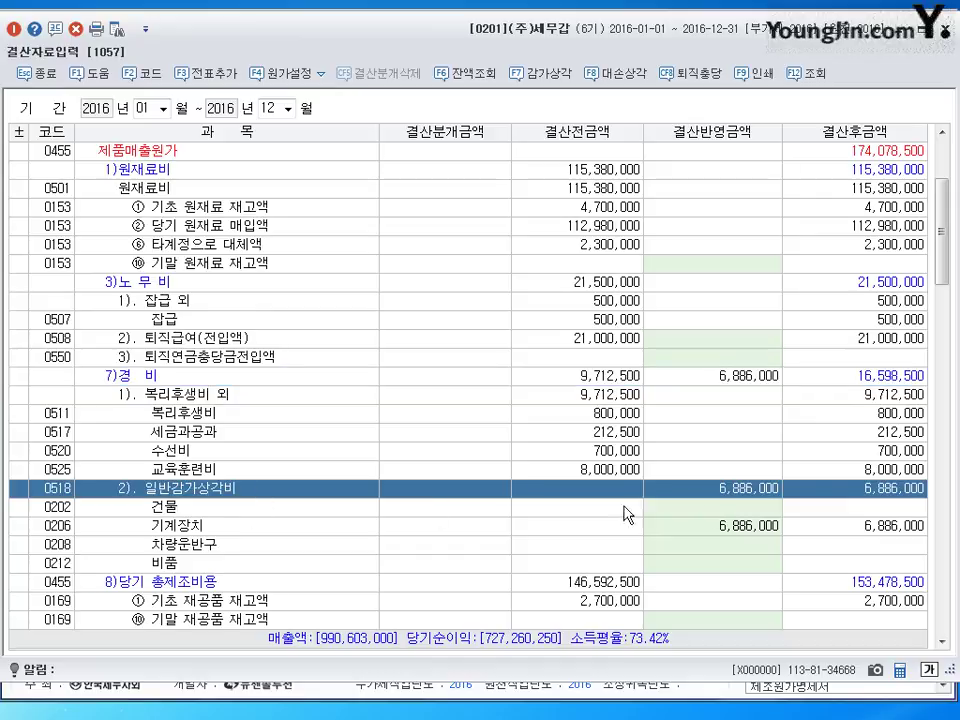
{"action": "left_click", "coordinate": [716, 528]}
{"action": "scroll", "coordinate": [712, 530], "scroll_direction": "down", "scroll_amount": 14}
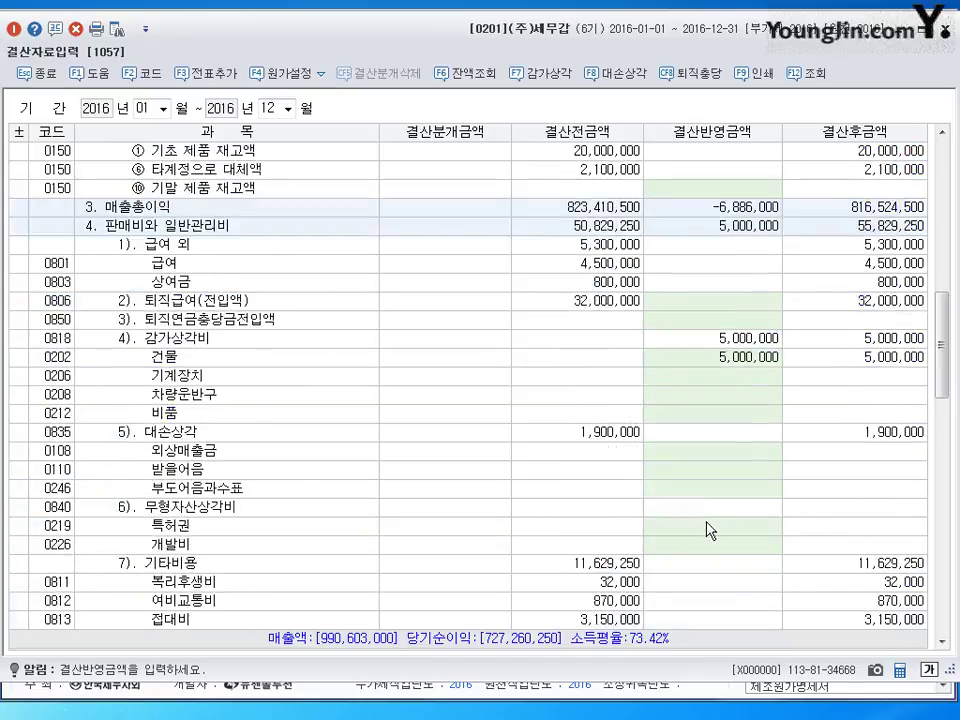